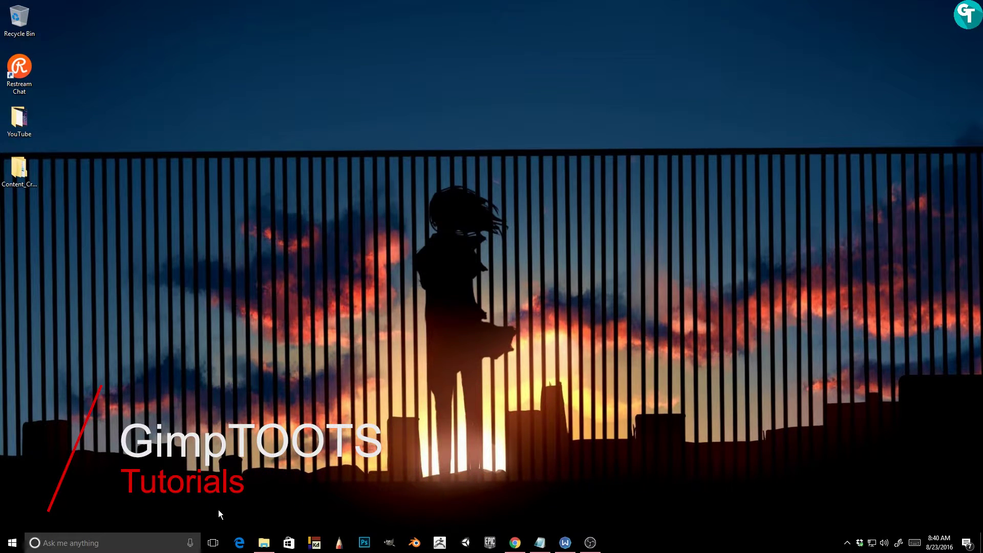
Open the custom splash folder and view gimp-splash_Blue in Photos at actual size, then fit it back
left_click(265, 541)
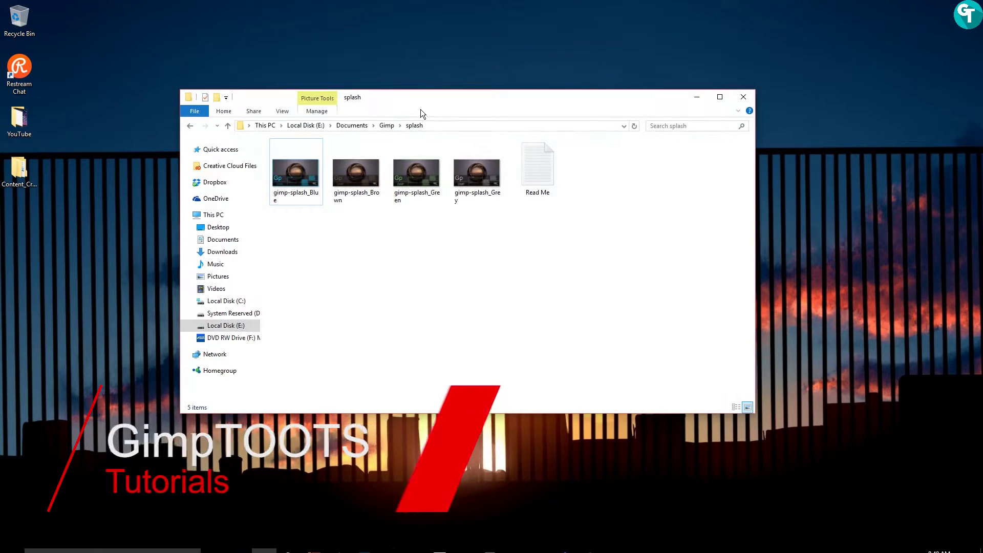
double_click(303, 169)
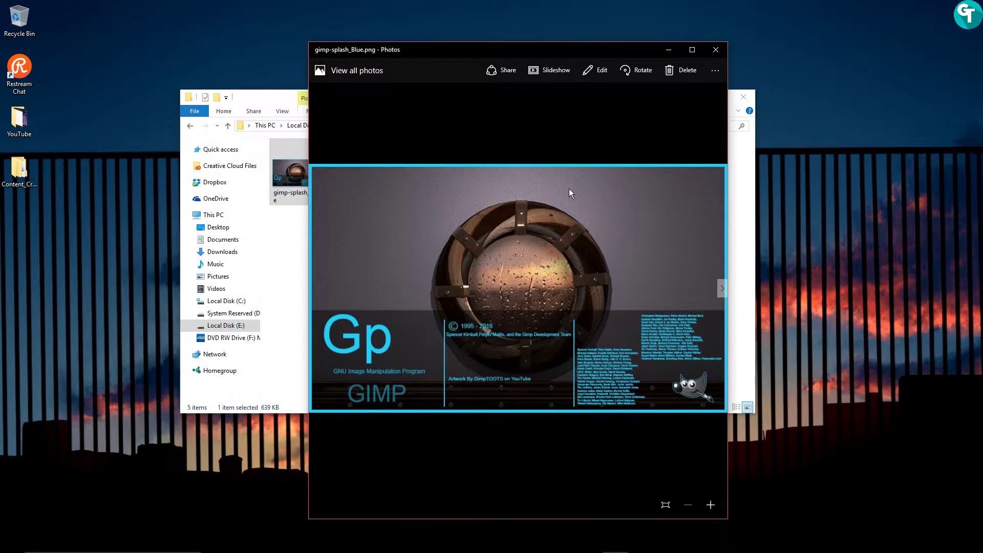
left_click(672, 506)
left_click(665, 505)
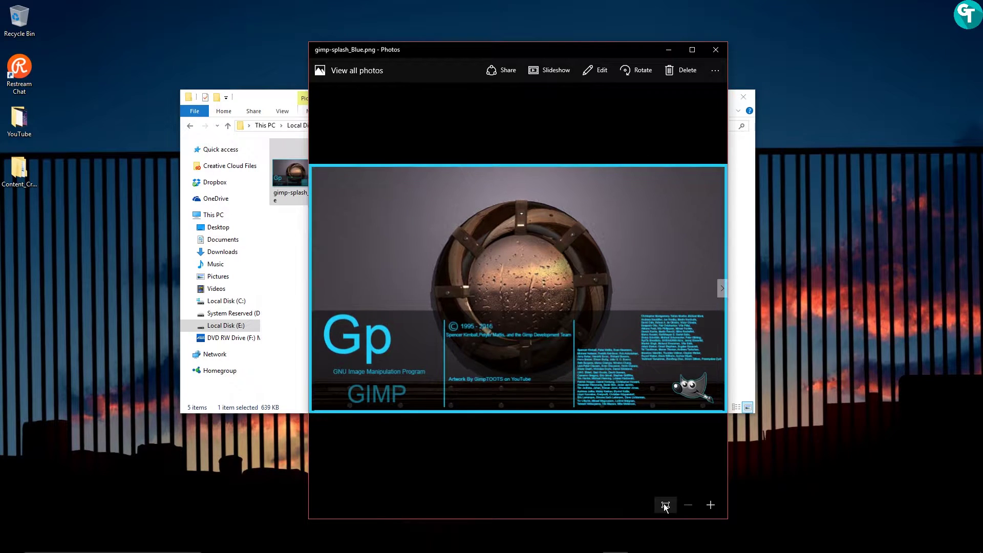
Browse forward through the Brown, Green and Grey splashes, then back to Blue
left_click(723, 289)
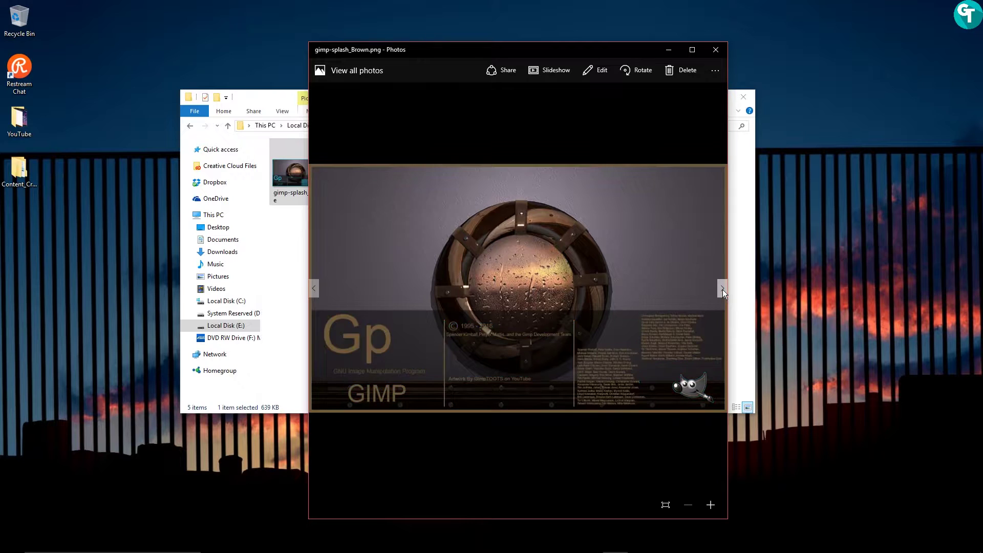
left_click(723, 290)
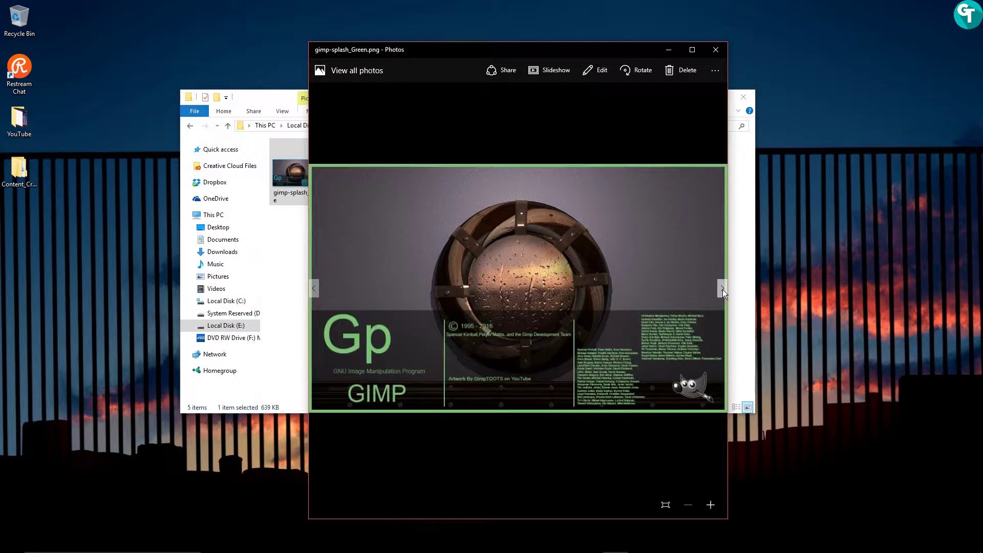
left_click(723, 289)
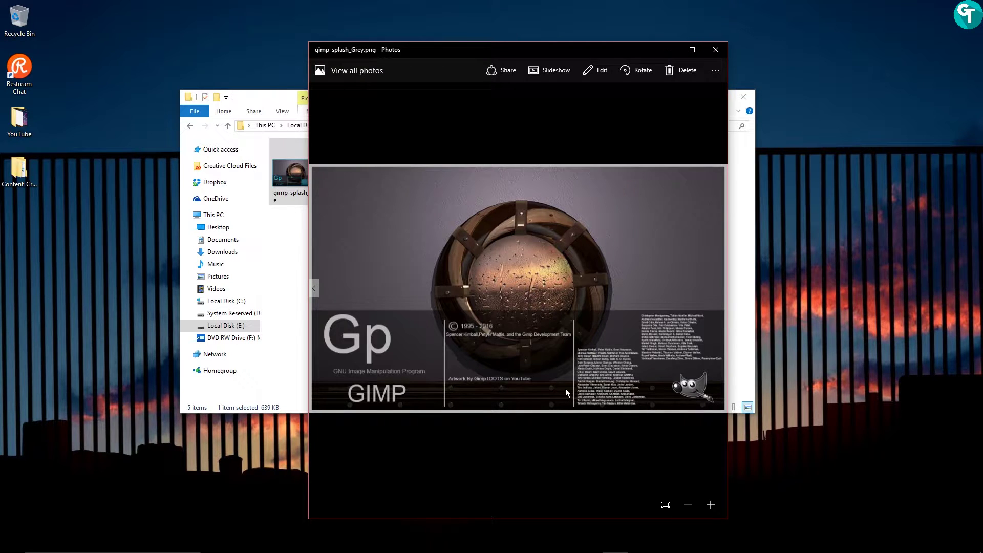
left_click(317, 287)
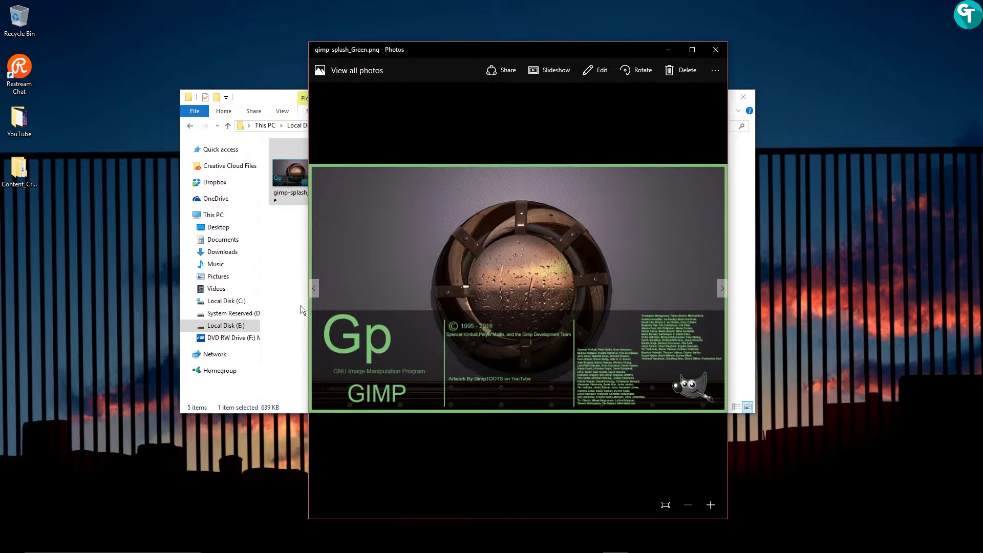
left_click(319, 289)
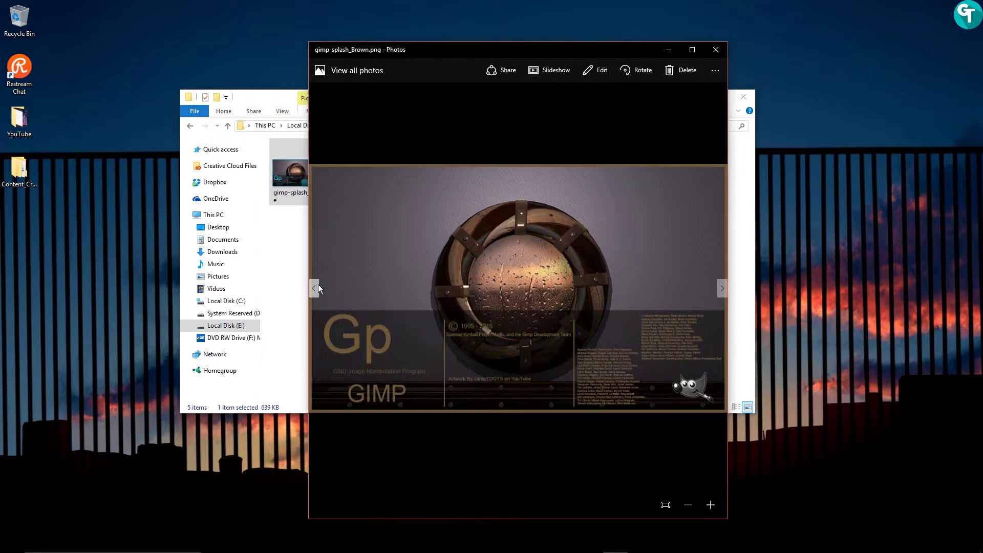
left_click(311, 288)
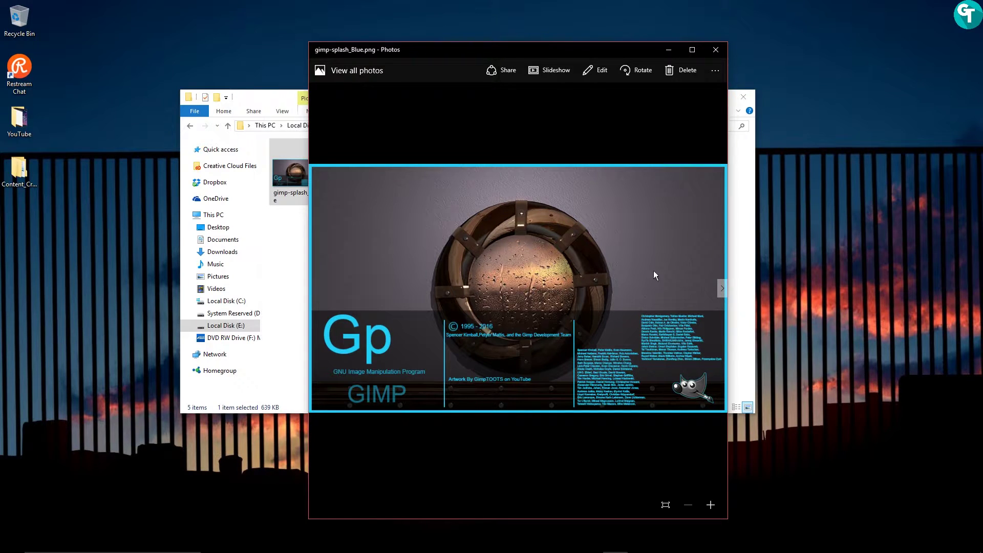
left_click(715, 70)
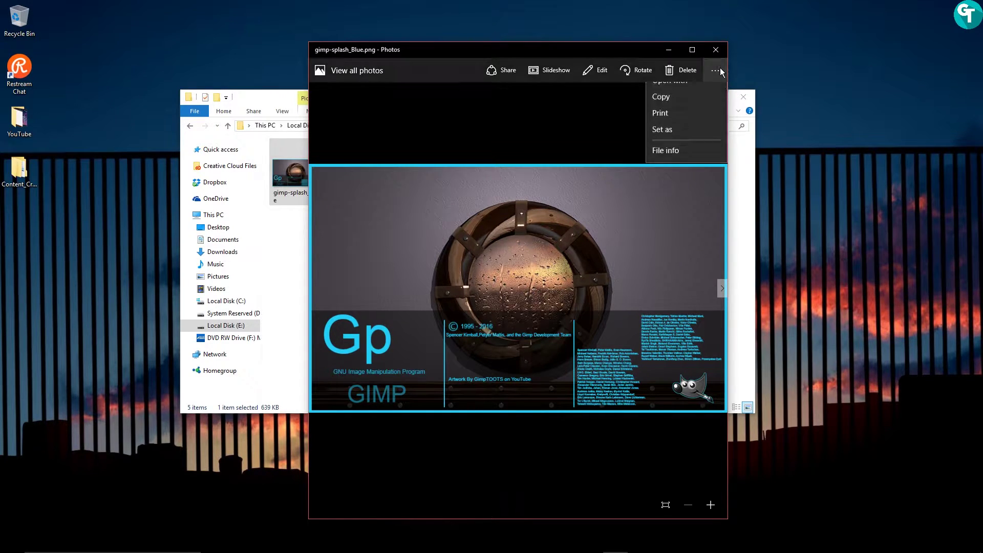
left_click(483, 245)
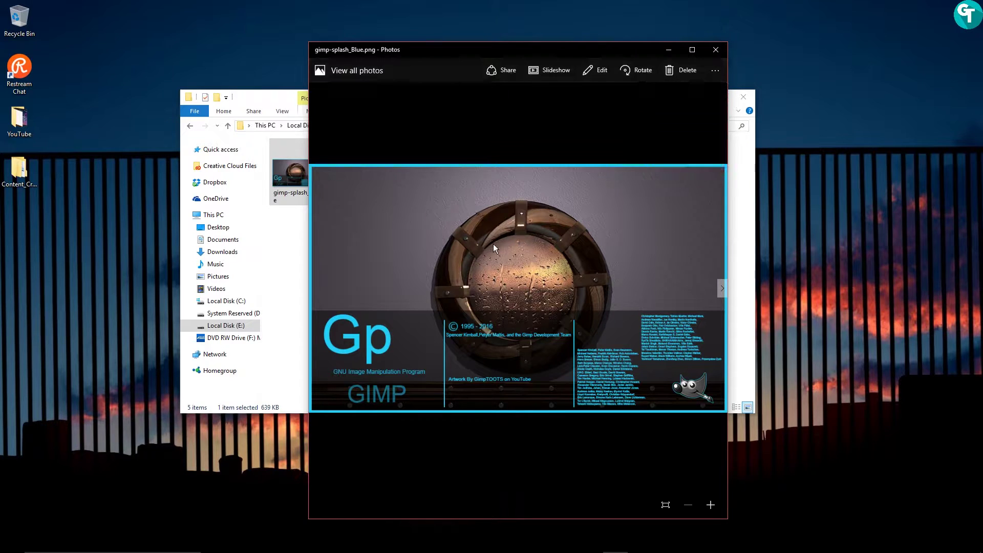
Open a new Explorer window at C:\Program Files\GIMP 2\share\gimp\2.0\images
left_click(299, 232)
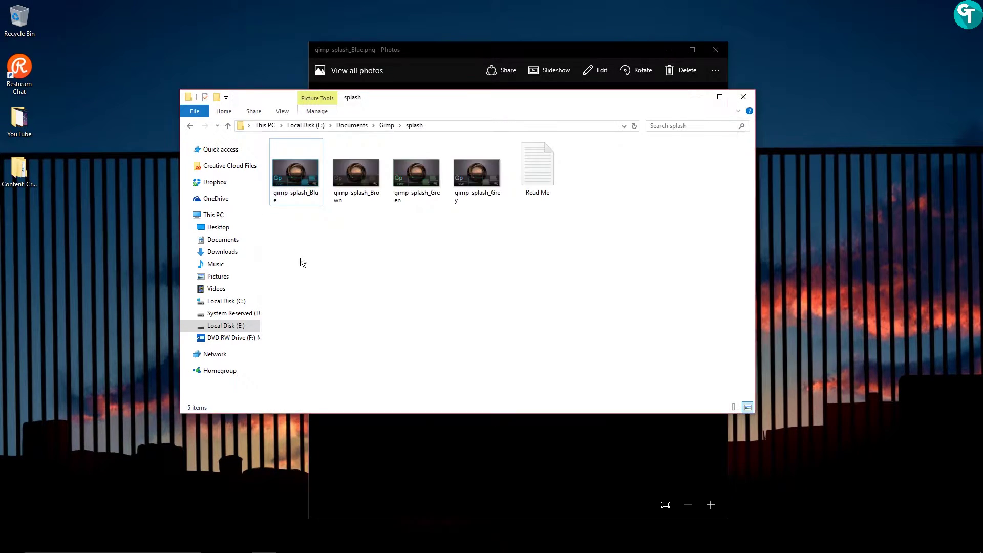
right_click(264, 543)
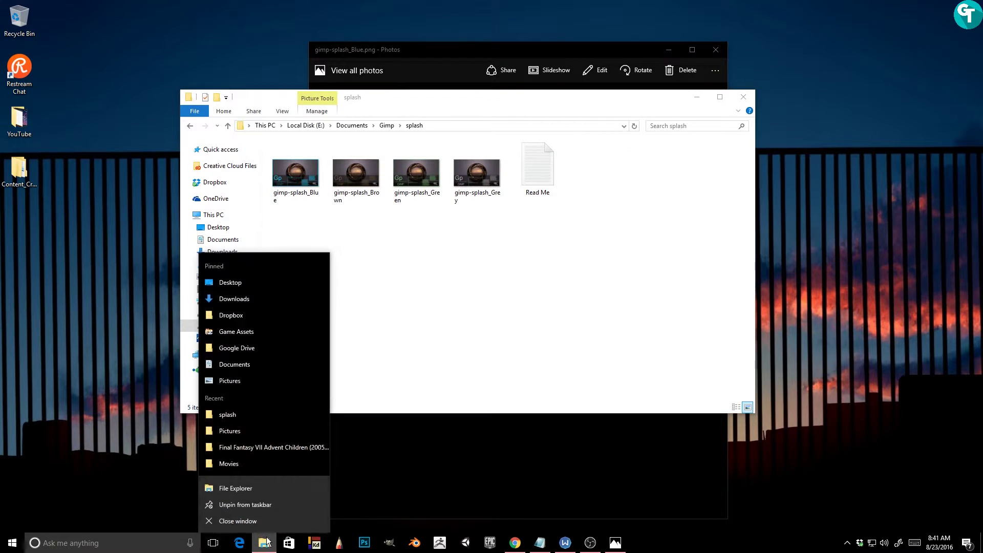
left_click(246, 486)
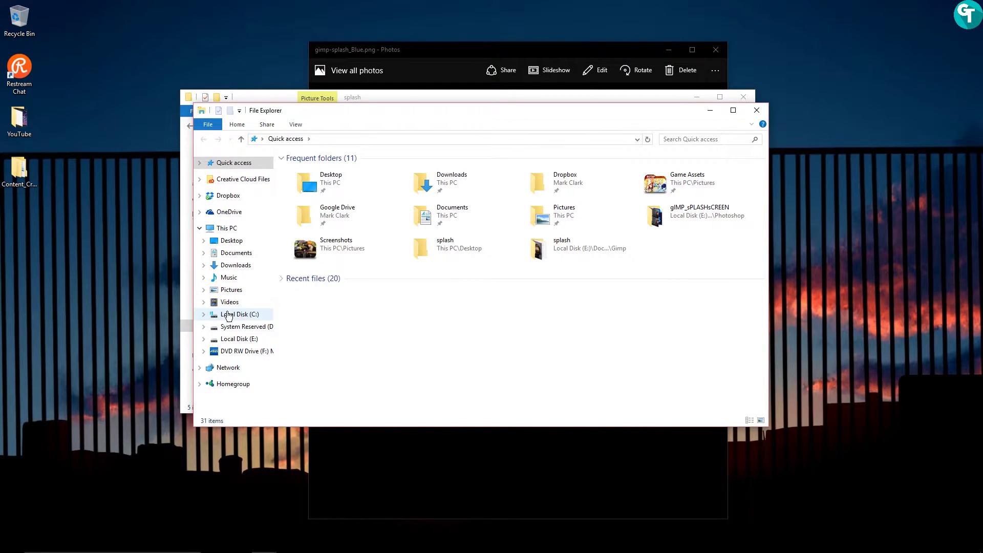
left_click(229, 315)
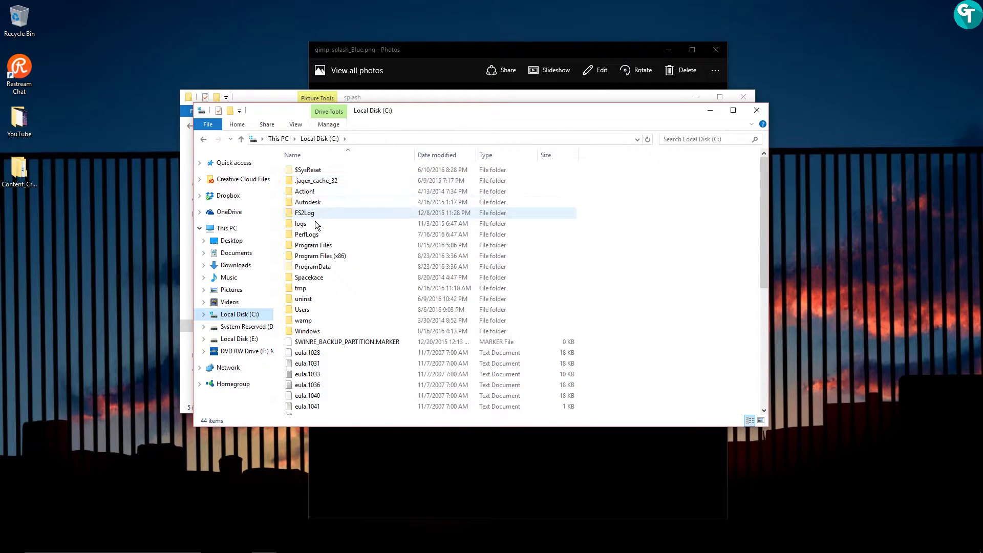
double_click(313, 246)
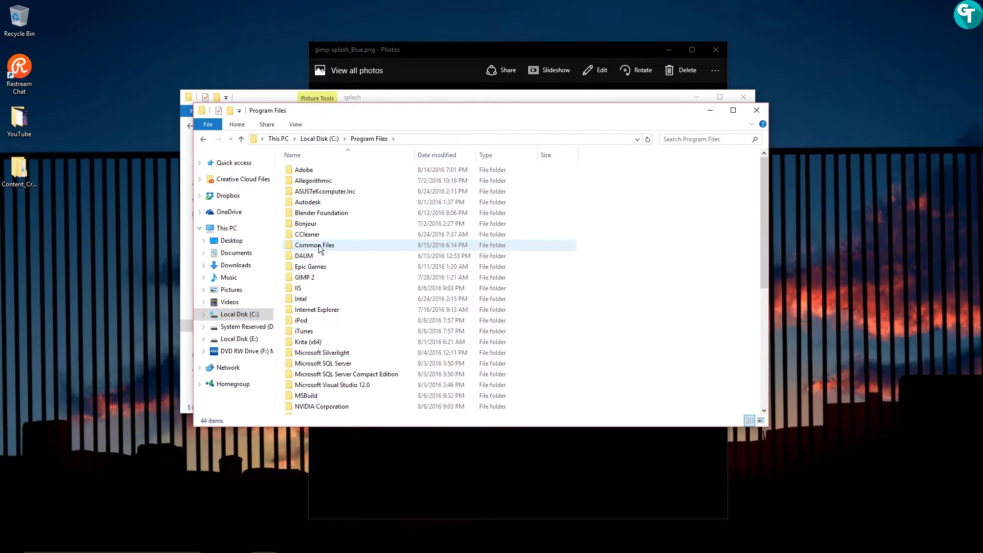
double_click(312, 276)
double_click(303, 223)
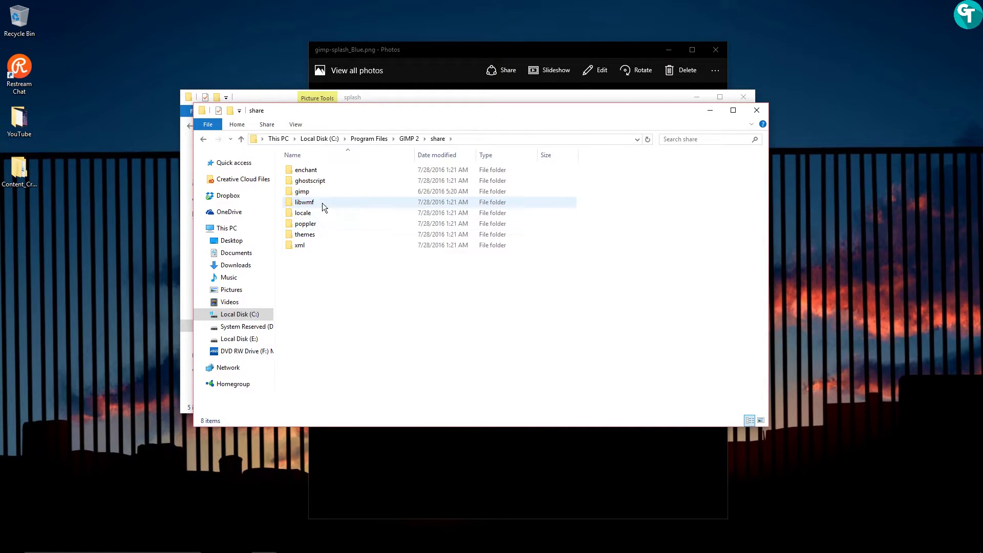
double_click(302, 191)
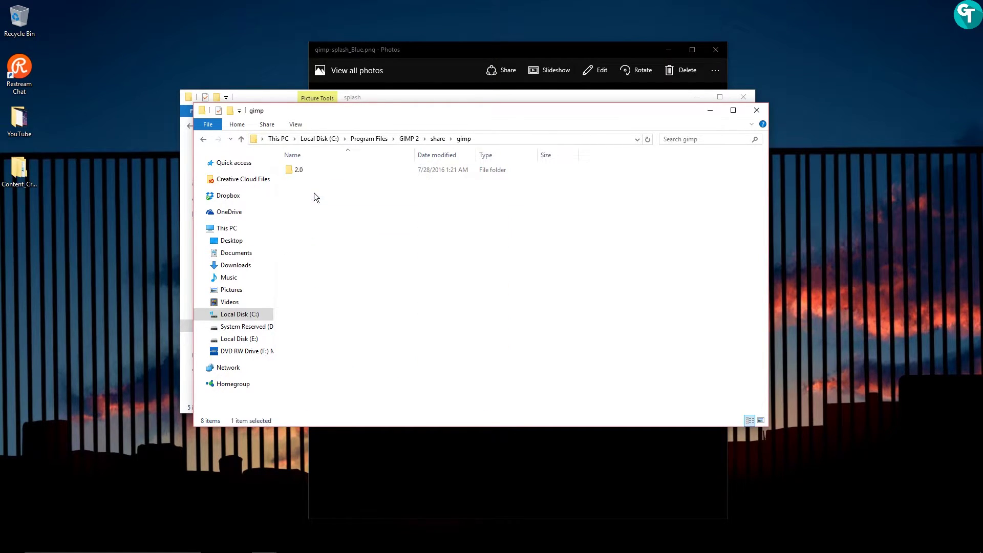
double_click(305, 169)
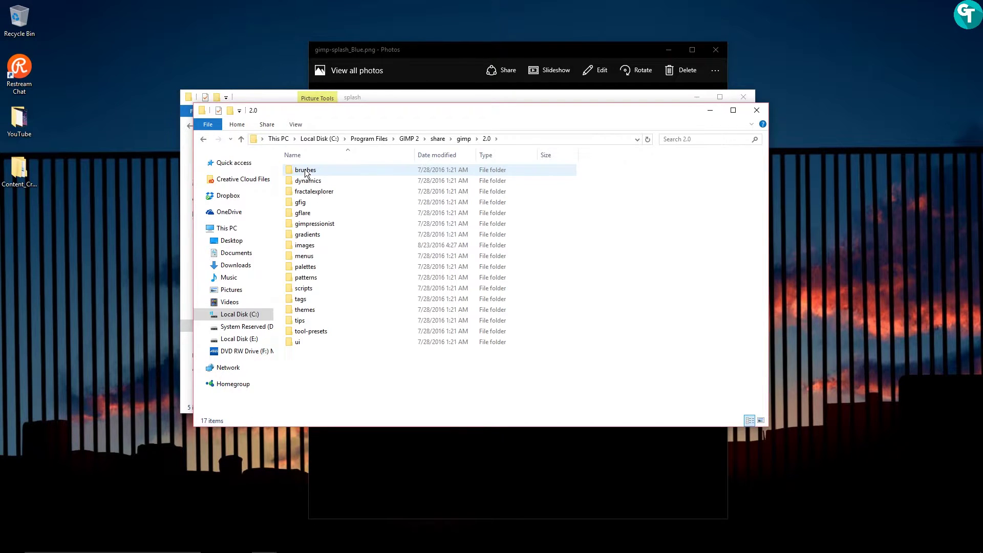
double_click(328, 245)
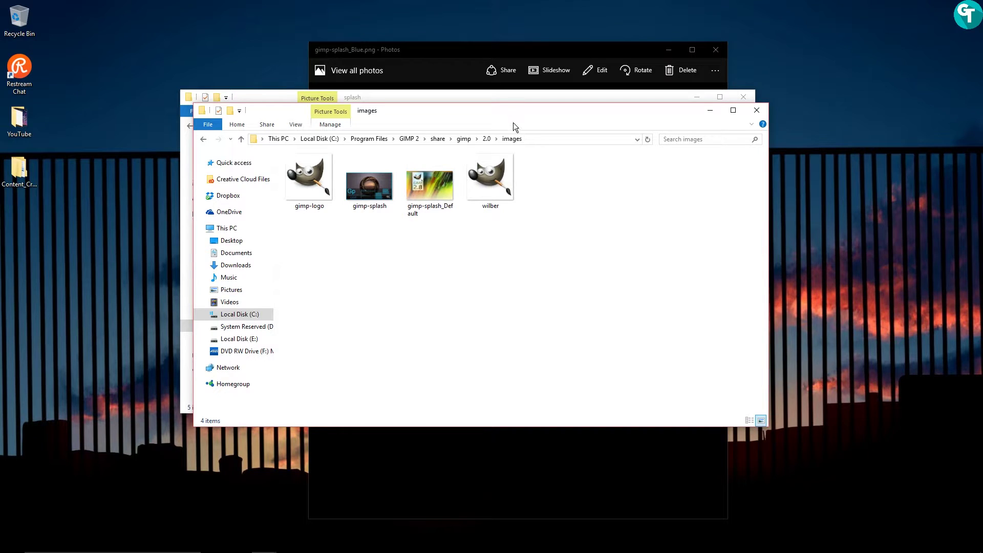
left_click_drag(478, 112, 456, 56)
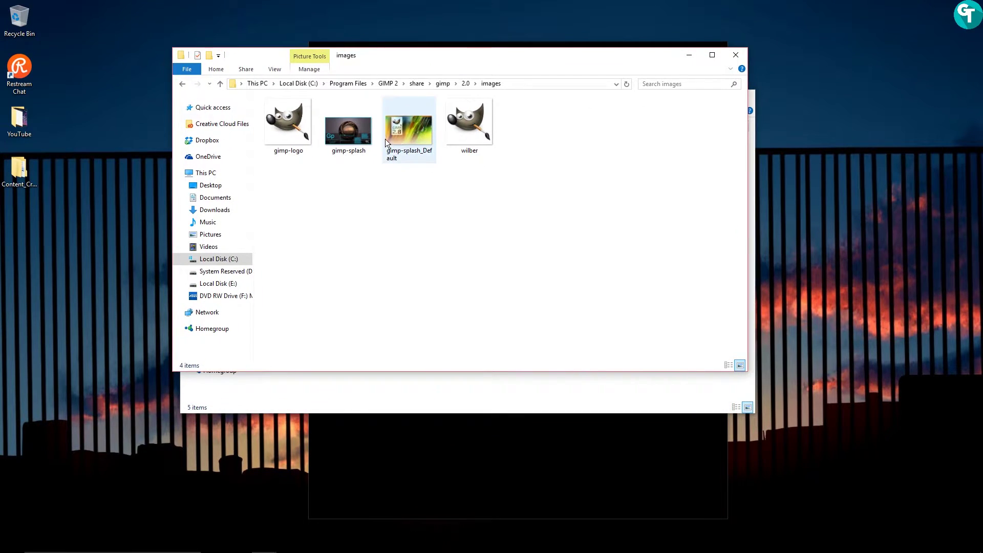
View gimp-splash_Default in Photos, reopening the GIMP images folder in a new window to view it again
double_click(407, 137)
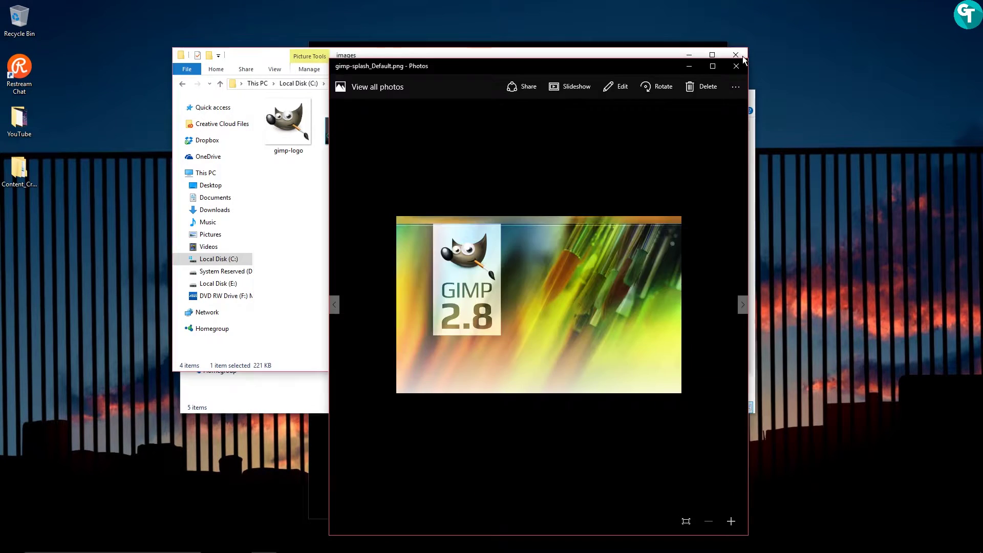
left_click(744, 57)
mouse_move(423, 551)
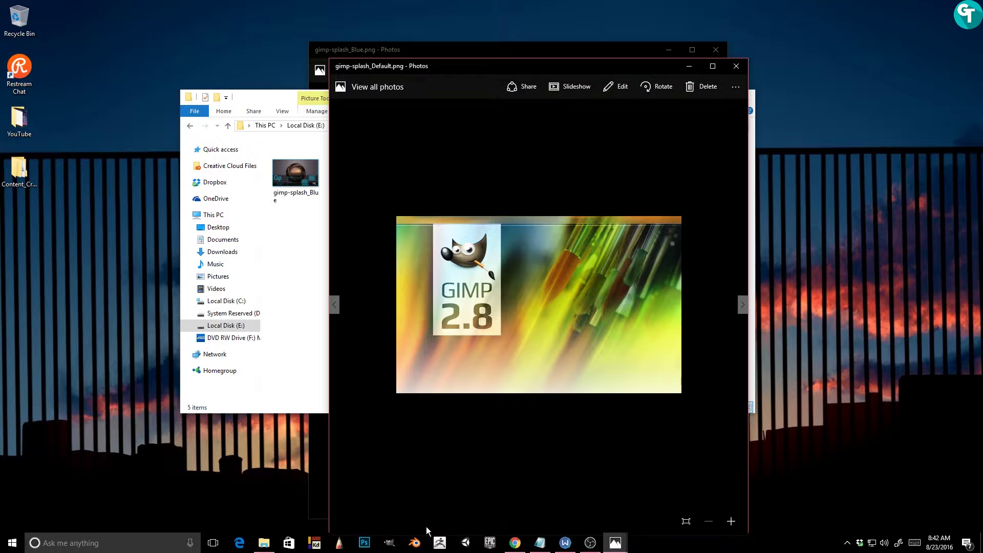
right_click(268, 546)
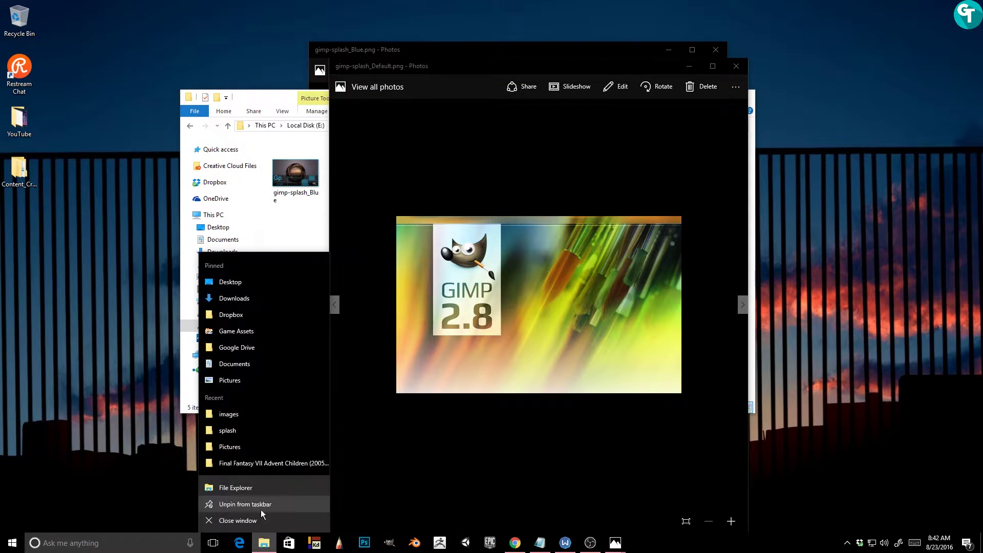
left_click(237, 487)
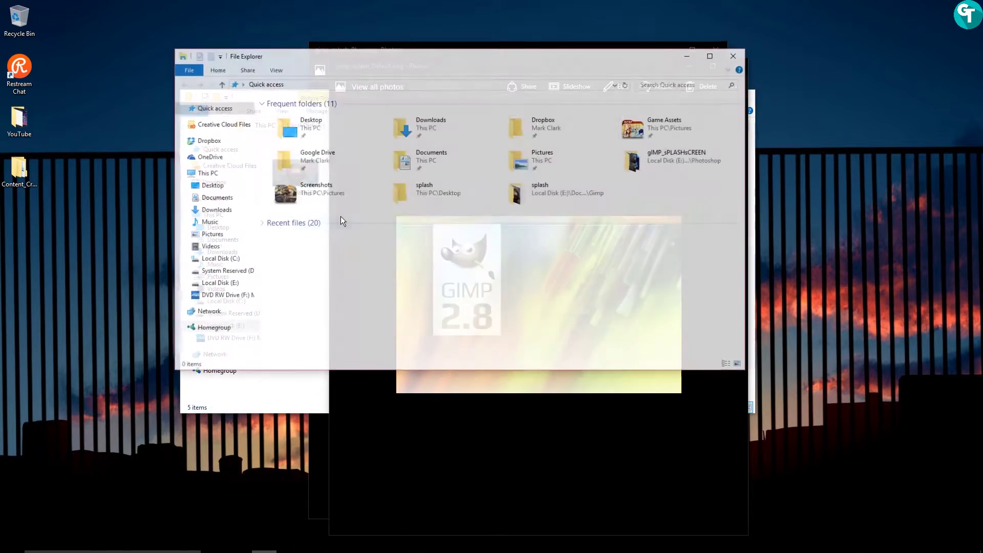
double_click(521, 190)
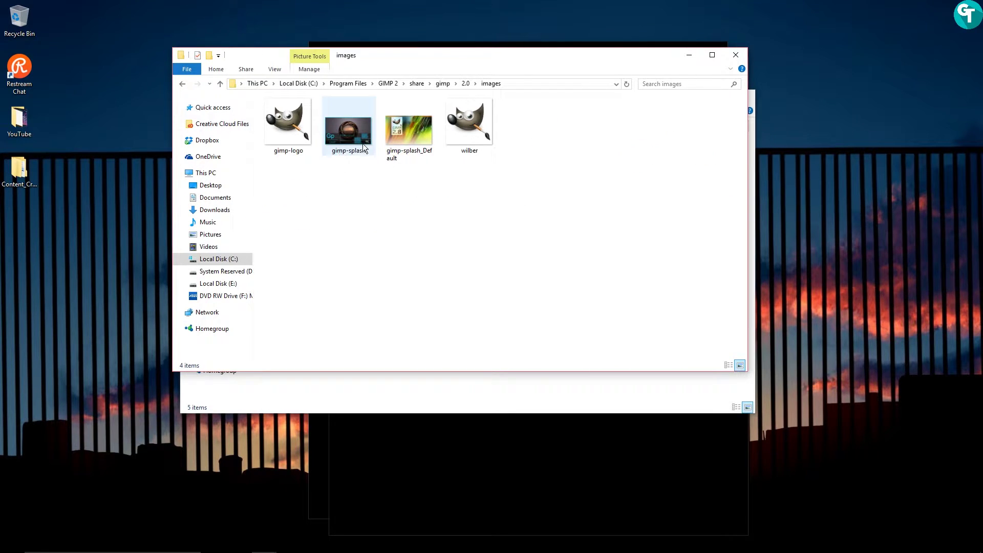
double_click(410, 128)
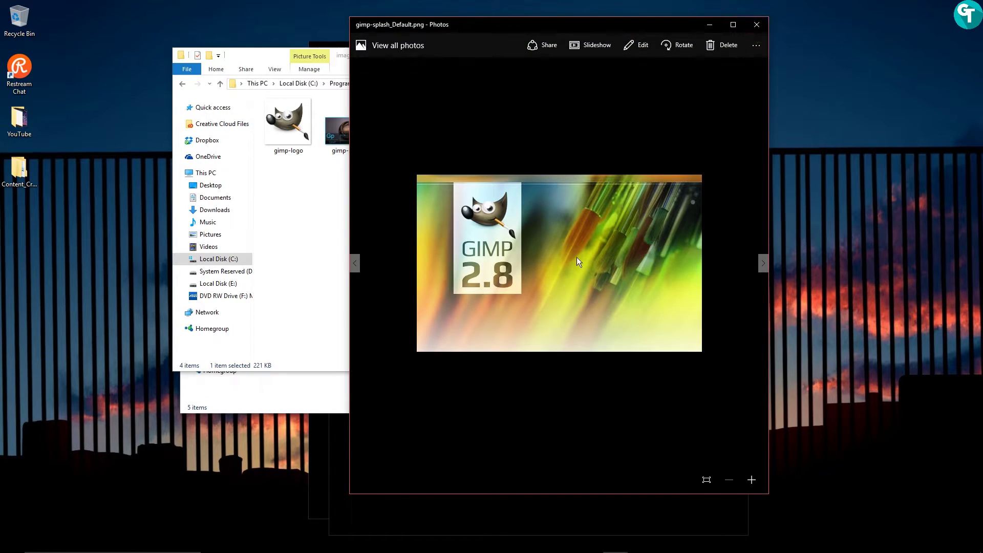
Close the default and Blue splash previews and delete the existing gimp-splash file from the images folder
left_click(757, 25)
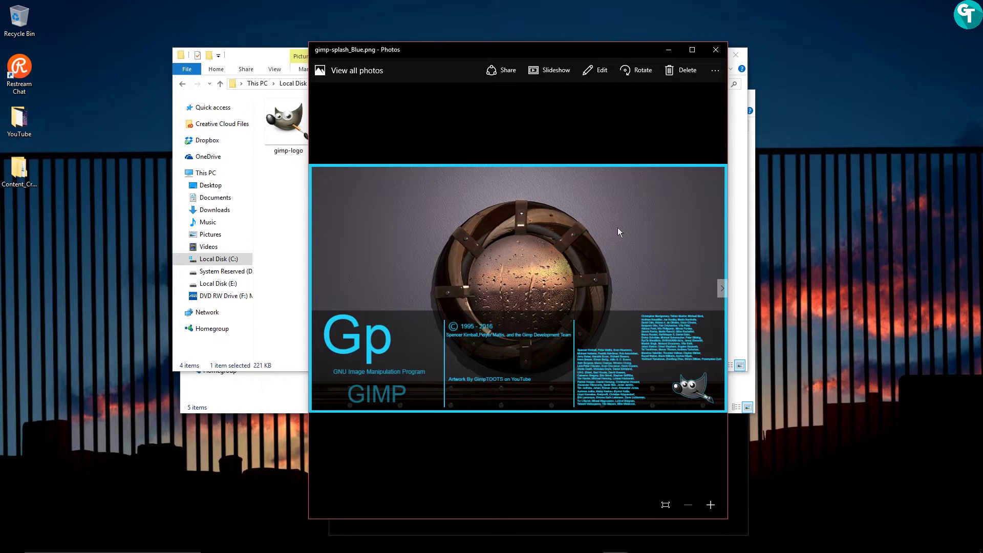
left_click(717, 50)
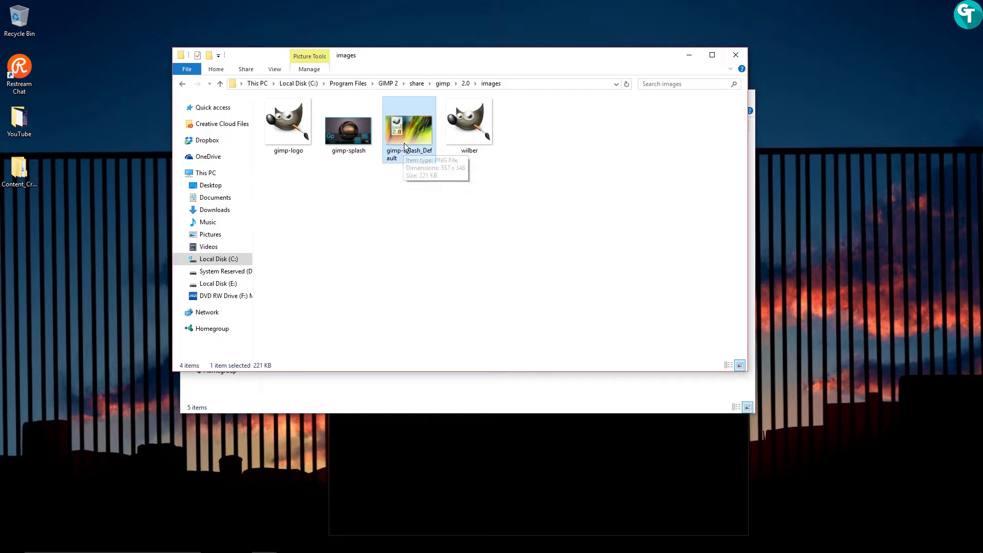
left_click(349, 143)
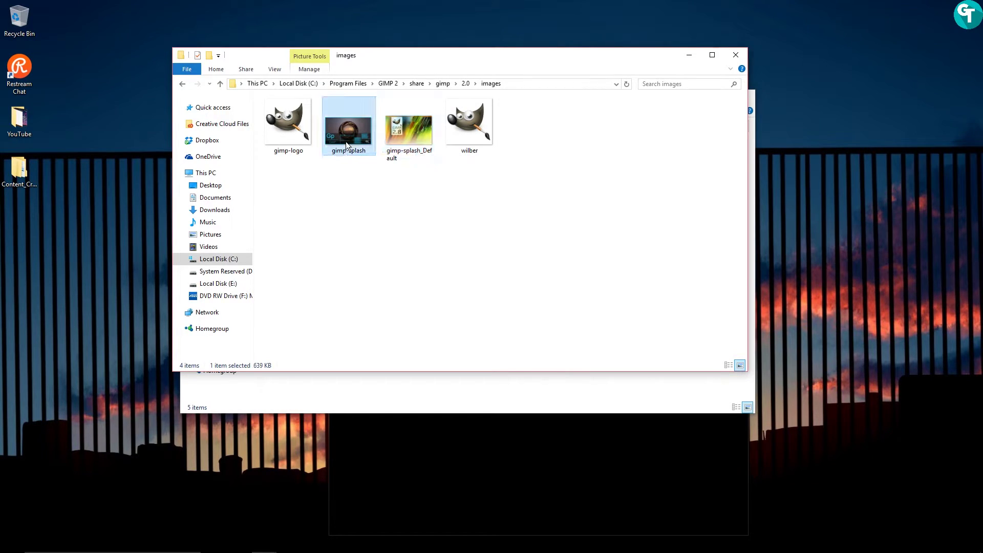
right_click(347, 142)
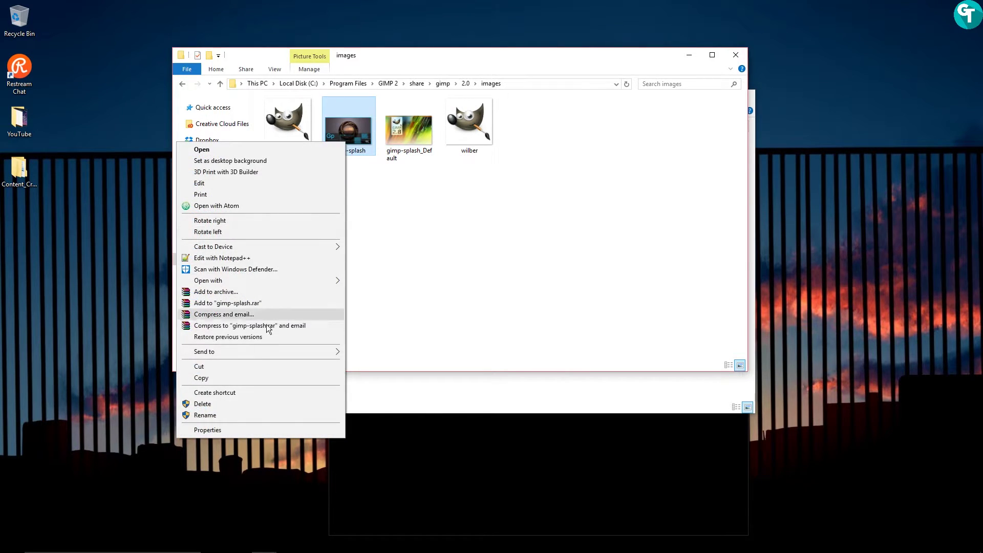
left_click(236, 406)
Start renaming gimp-splash_Default, then cancel so its name stays unchanged
left_click(359, 132)
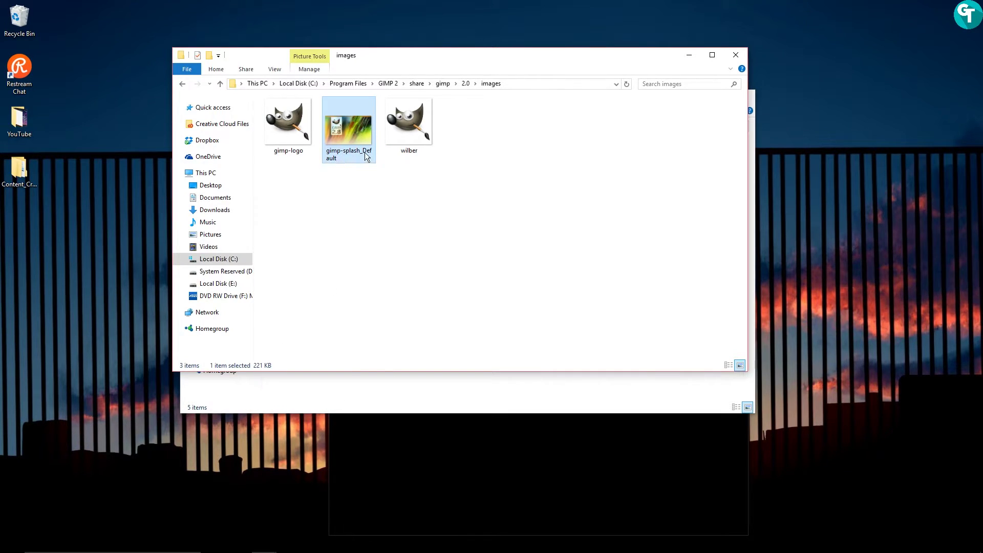
right_click(344, 133)
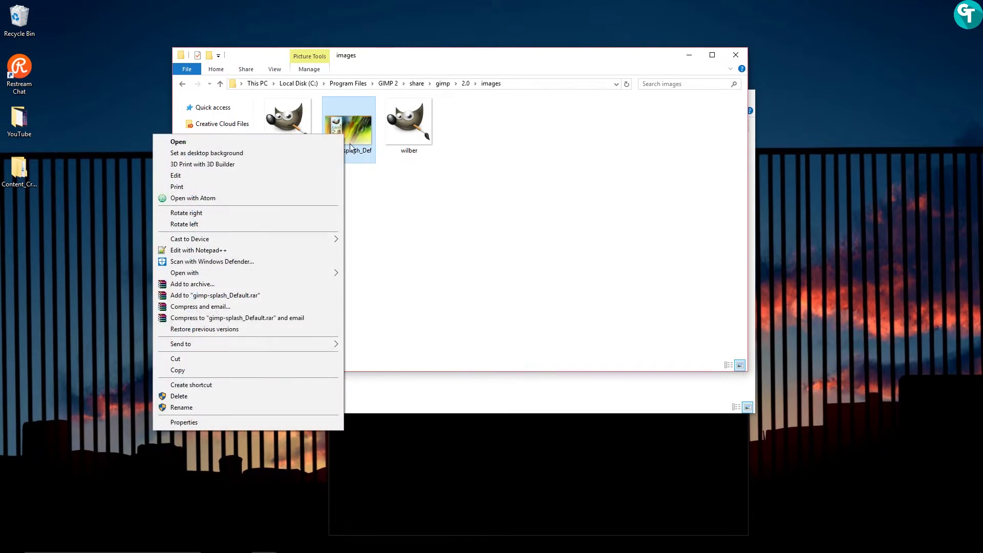
left_click(208, 408)
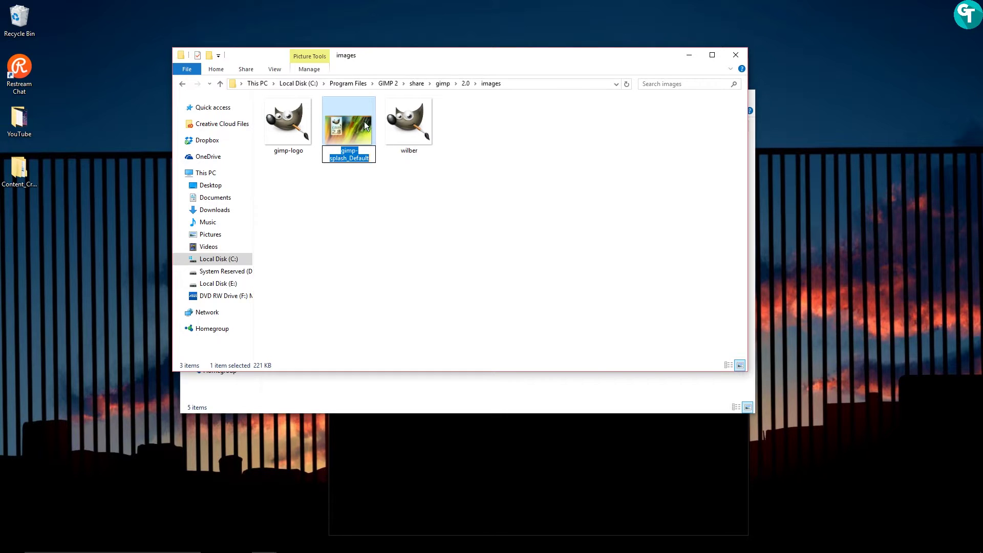
left_click(445, 235)
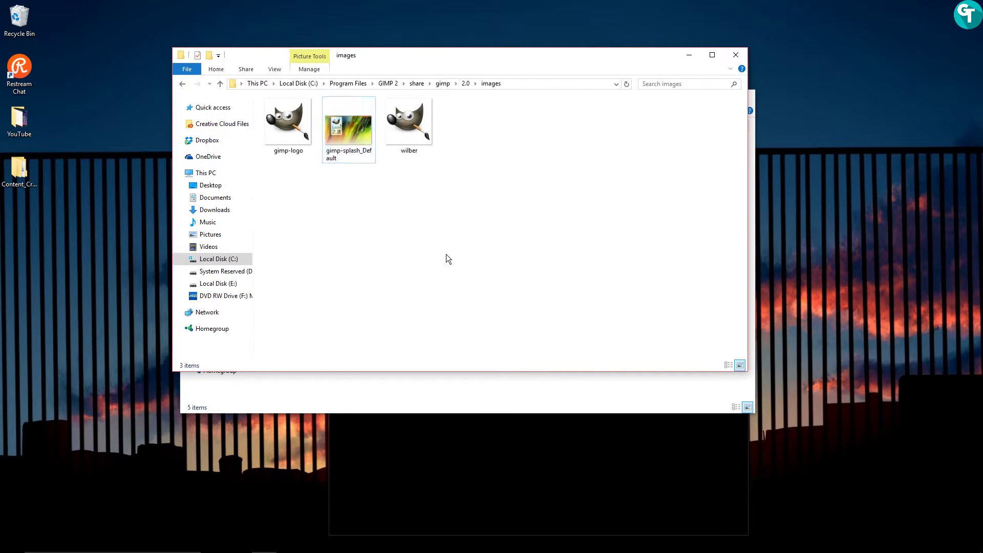
Copy gimp-splash_Blue into the GIMP images folder, granting administrator permission
left_click(429, 386)
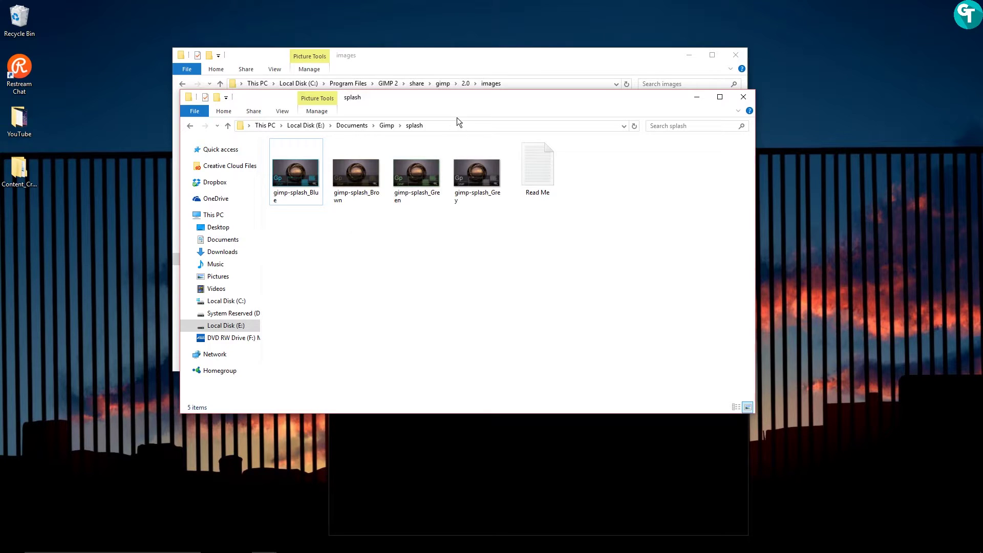
left_click_drag(562, 99, 613, 221)
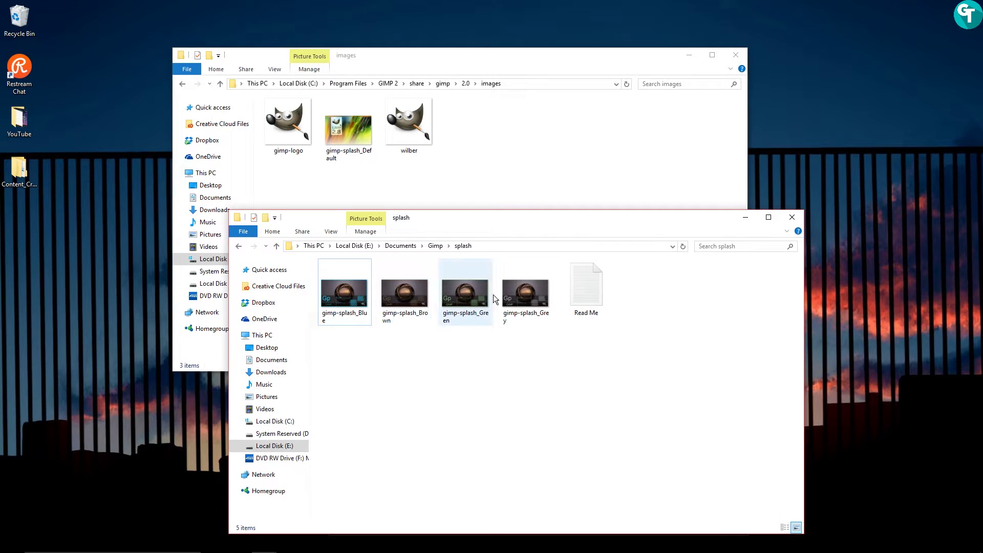
left_click(338, 300)
right_click(339, 299)
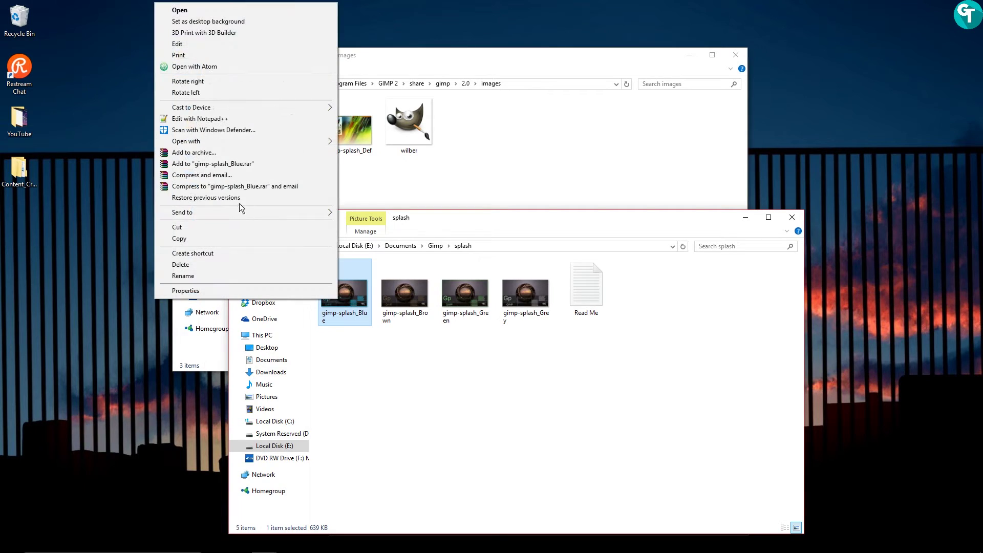
left_click(225, 239)
left_click(580, 146)
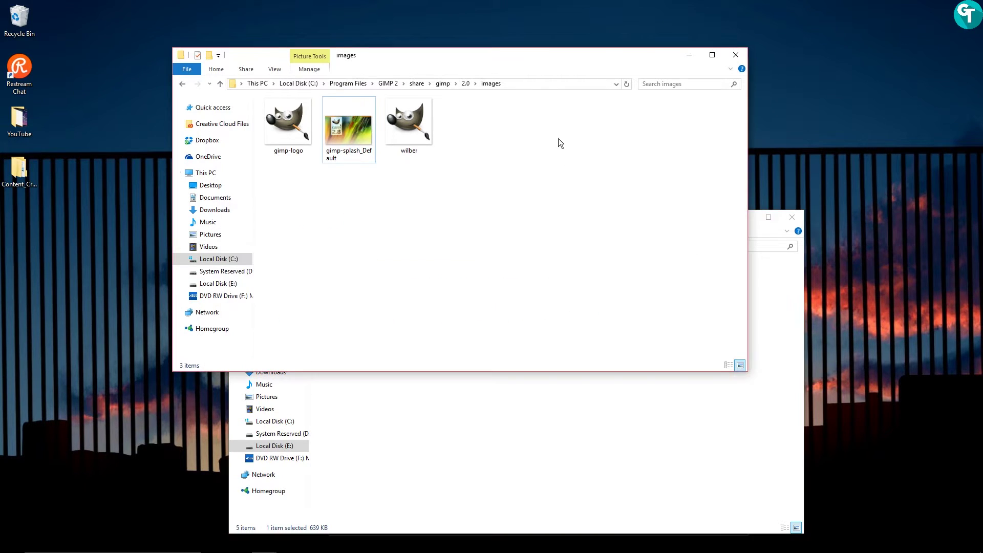
right_click(533, 130)
left_click(476, 200)
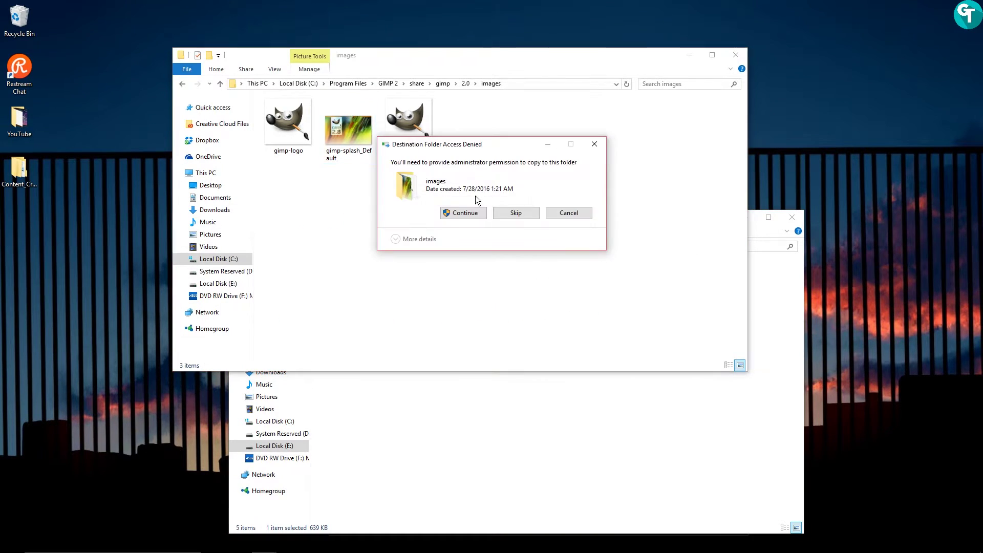
left_click(461, 215)
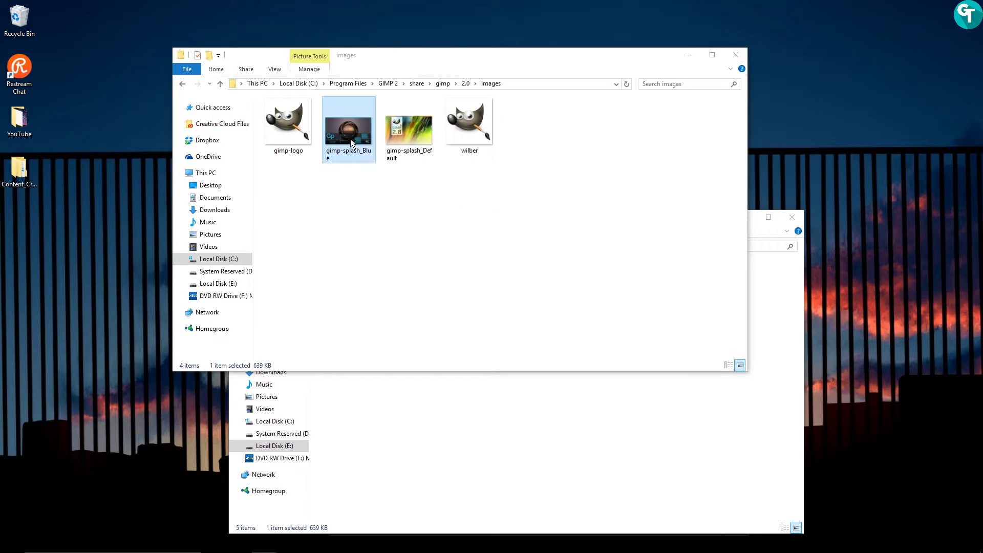
Rename the copied gimp-splash_Blue to gimp-splash by removing the _Blue suffix
right_click(351, 139)
left_click(263, 411)
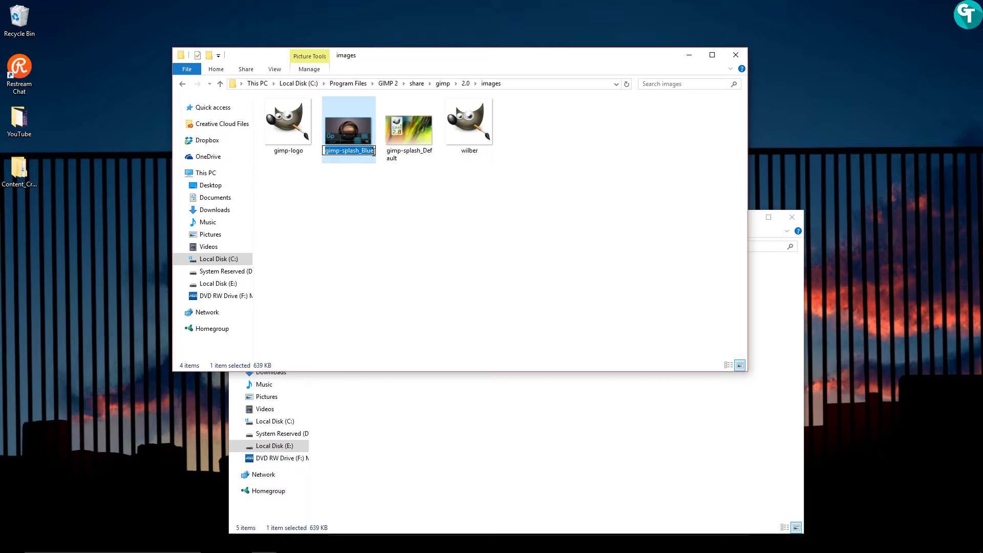
key("End")
key("BackSpace")
key("BackSpace")
key("BackSpace")
key("BackSpace")
key("BackSpace")
key("Return")
Launch GIMP from the taskbar and dismiss the mathmap.exe startup error
mouse_move(391, 549)
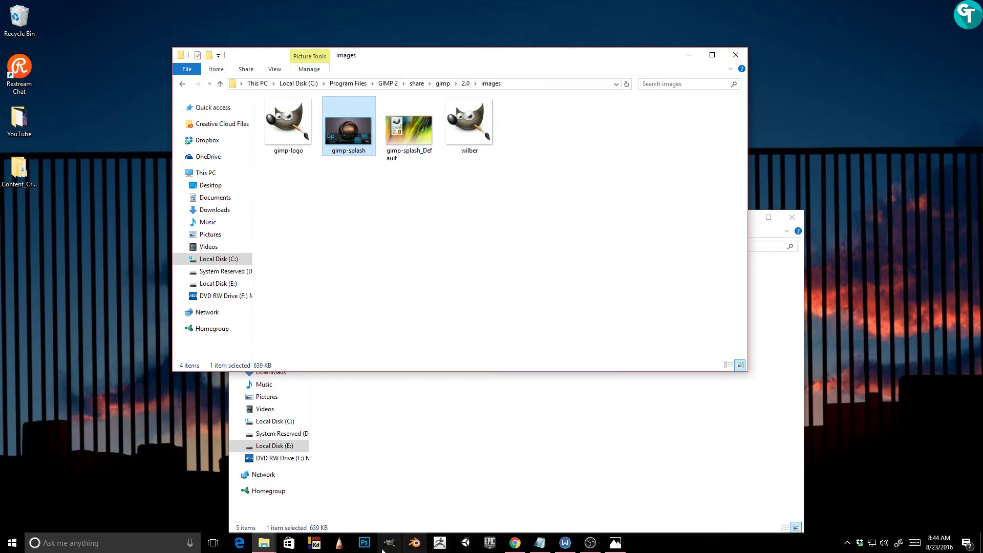
left_click(390, 549)
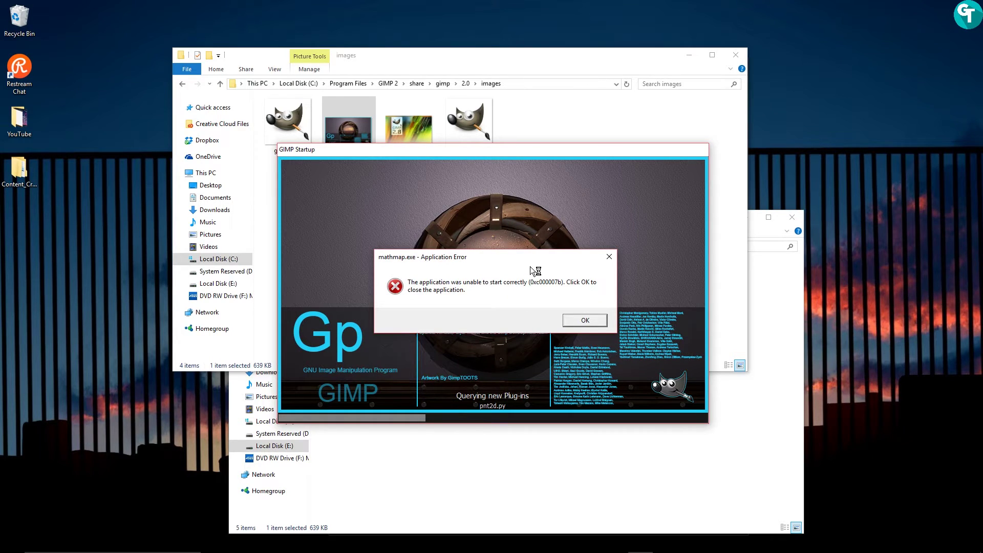
left_click_drag(441, 258, 721, 50)
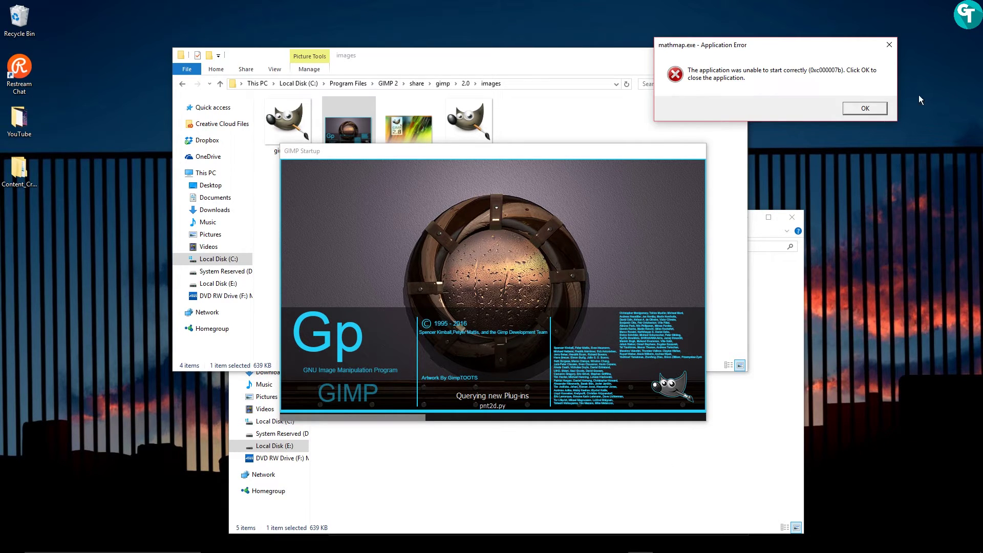
left_click(853, 112)
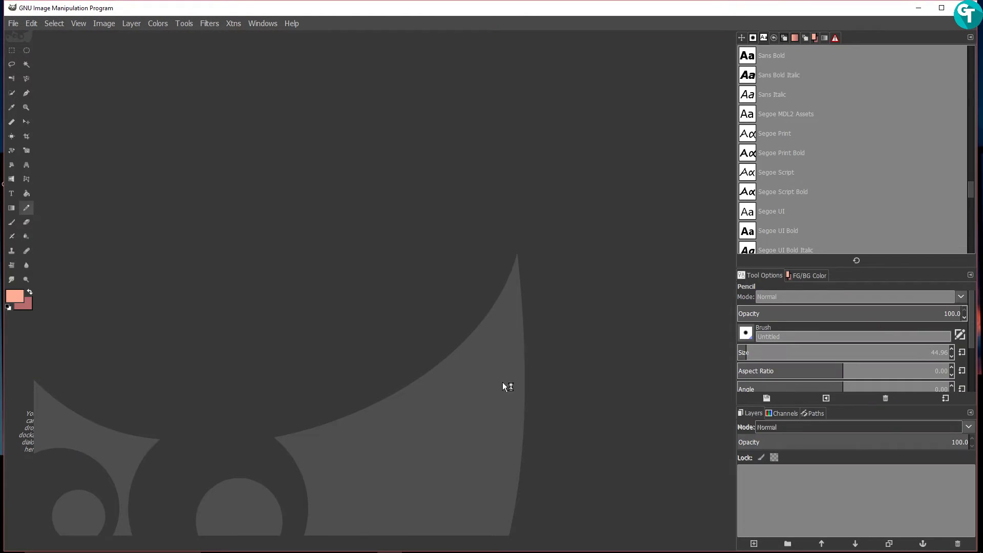
Open the user's .gimp-2.8\splashes folder in a new Explorer window, check its gimp-splash image, then close it
left_click(269, 544)
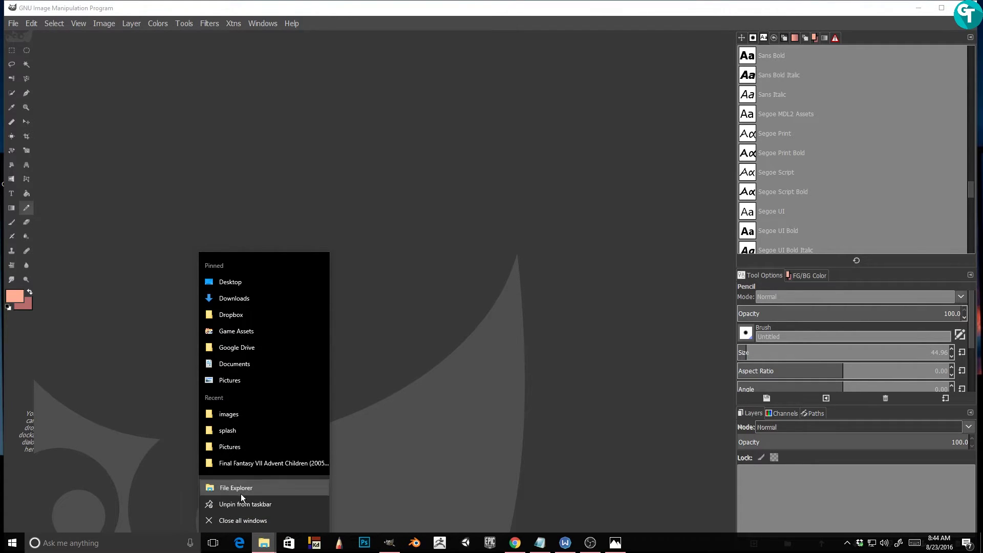
left_click(241, 488)
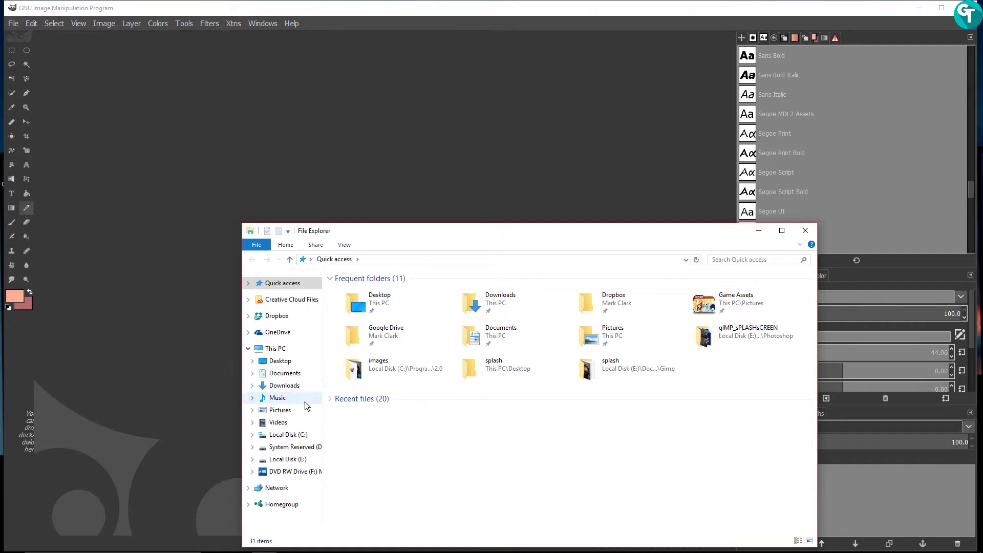
left_click(288, 435)
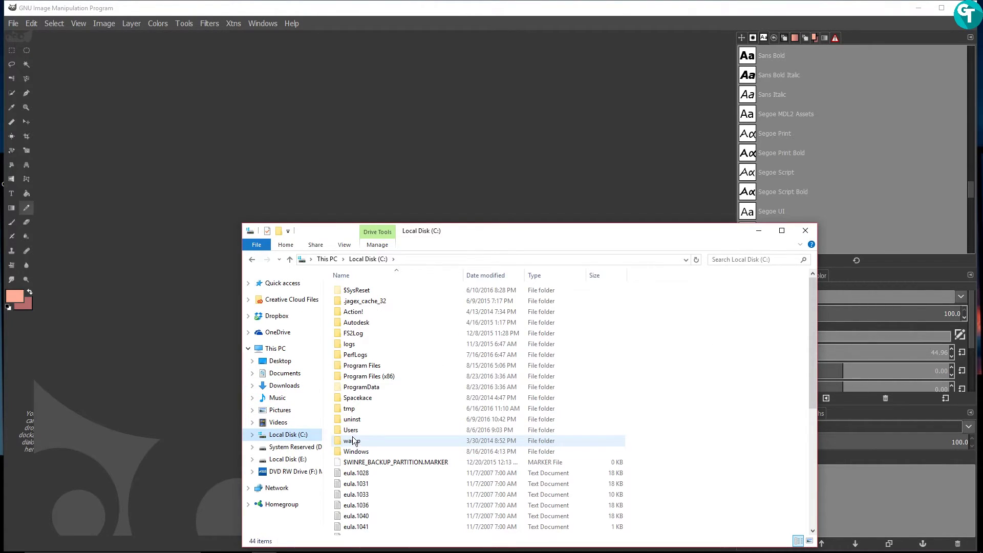
double_click(352, 432)
double_click(360, 338)
left_click(363, 324)
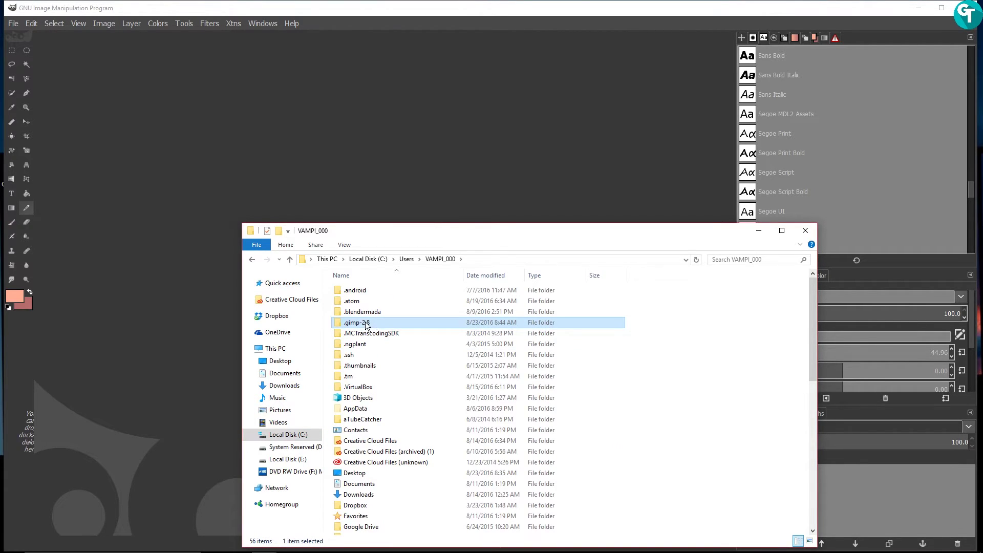
double_click(380, 324)
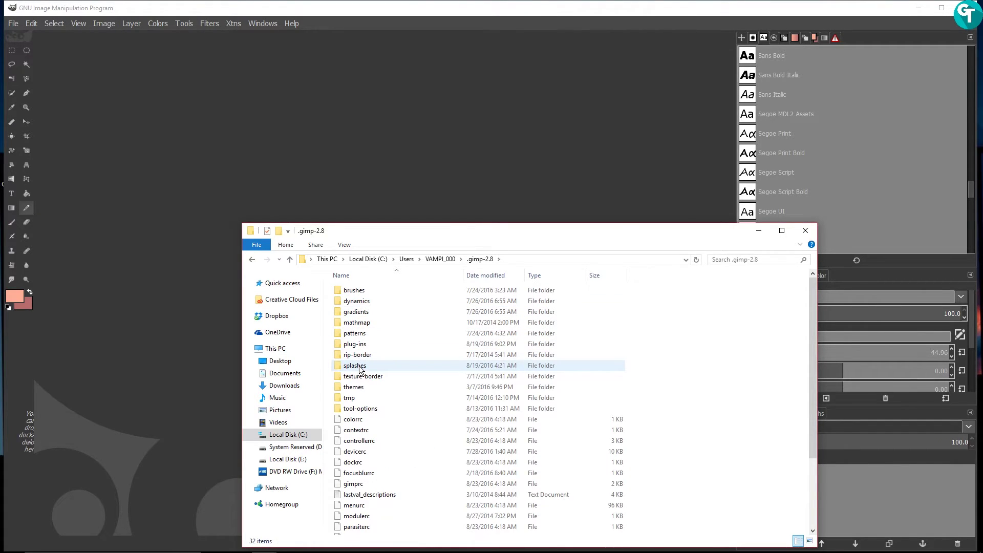
double_click(386, 367)
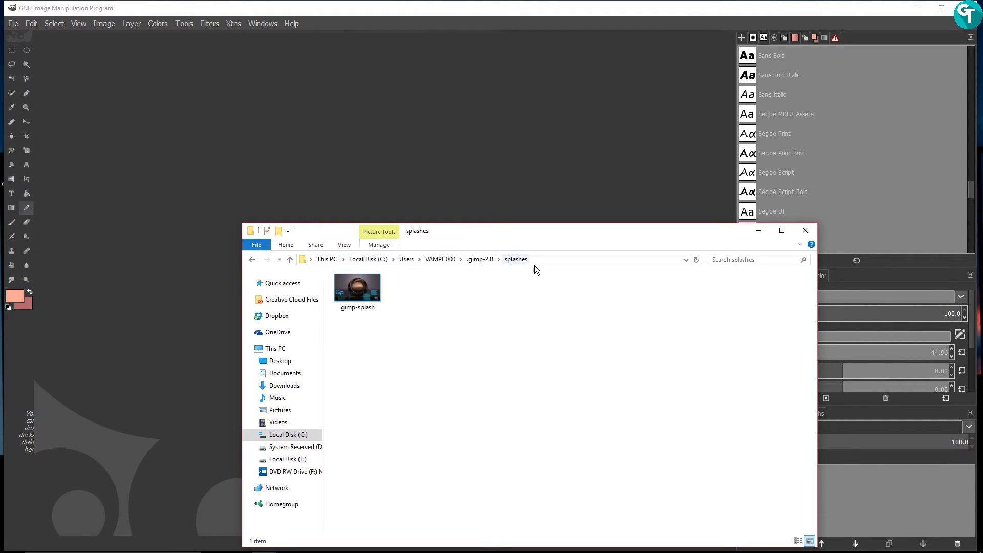
left_click_drag(638, 238, 592, 157)
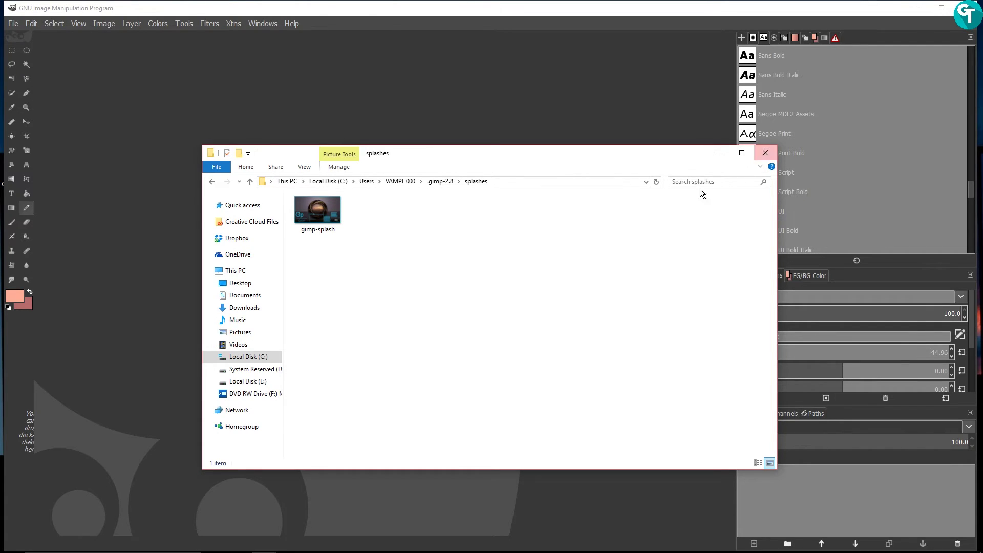
left_click(760, 156)
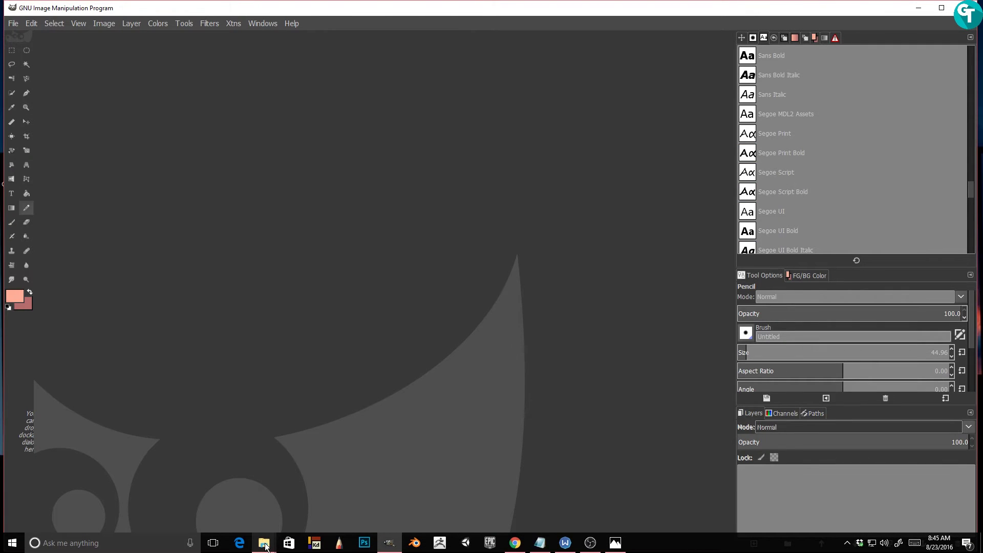
Minimize the images folder window and quit GIMP with File > Quit
mouse_move(271, 544)
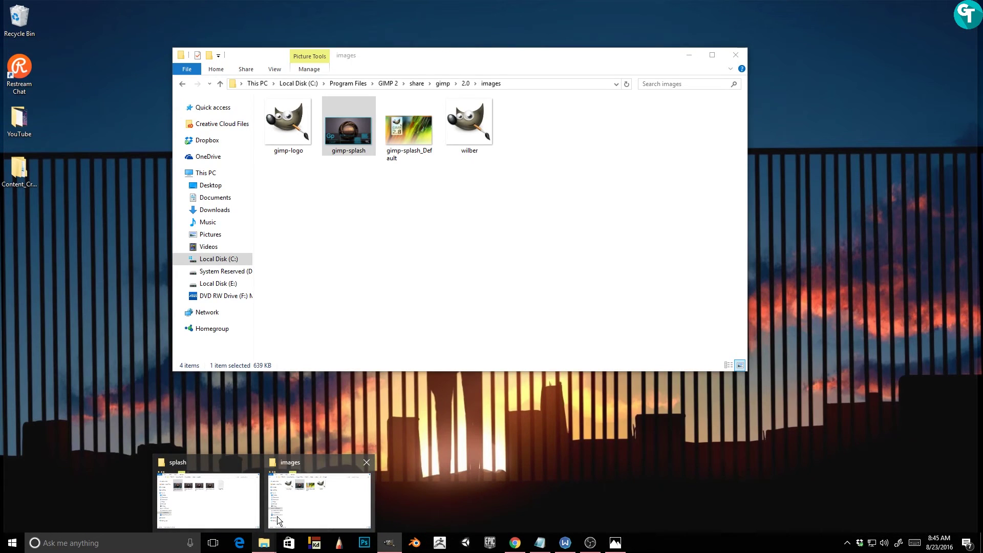
left_click(278, 520)
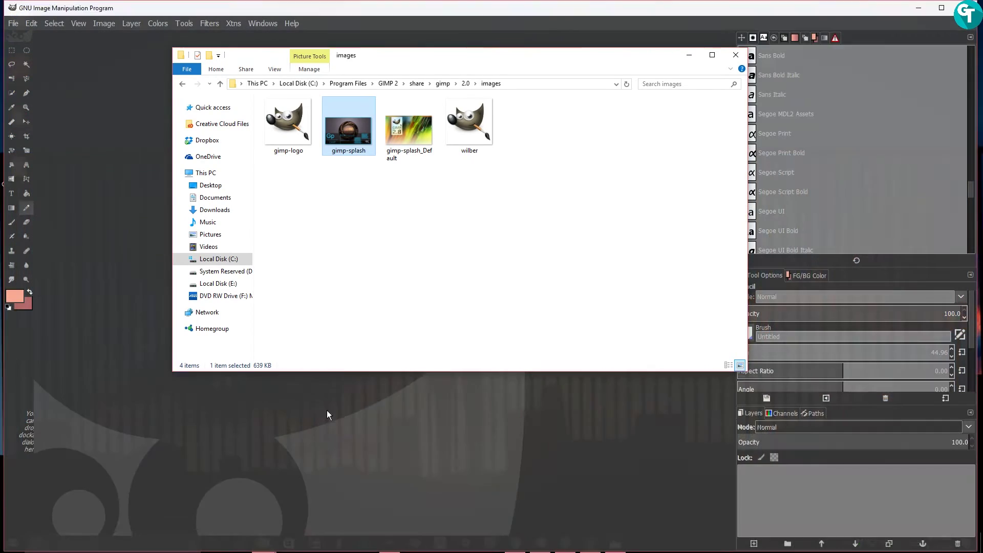
left_click(689, 56)
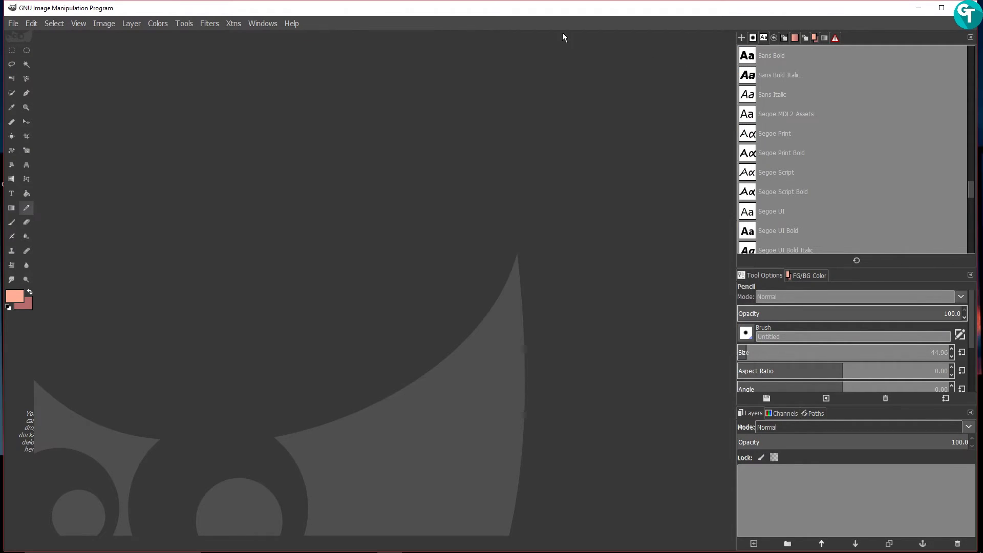
left_click(14, 24)
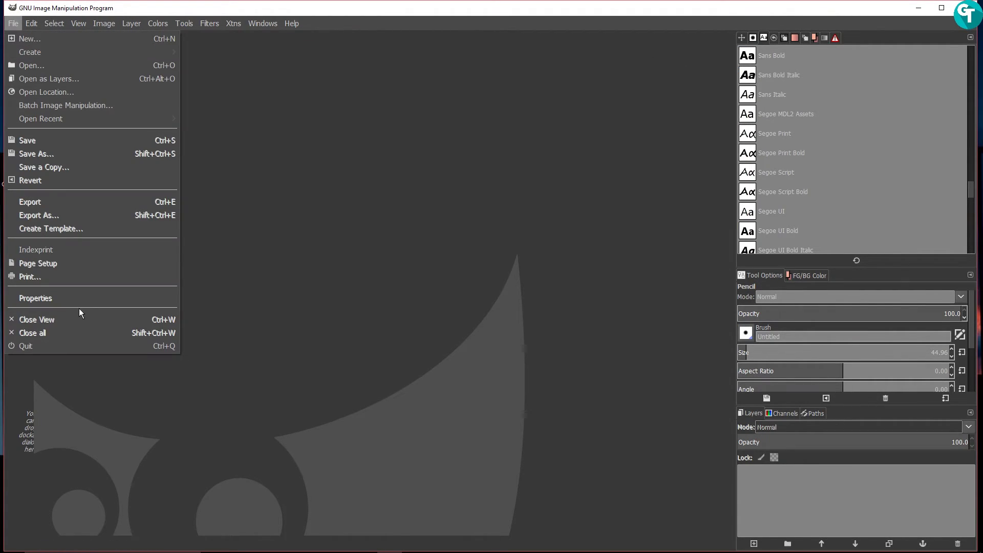
left_click(61, 346)
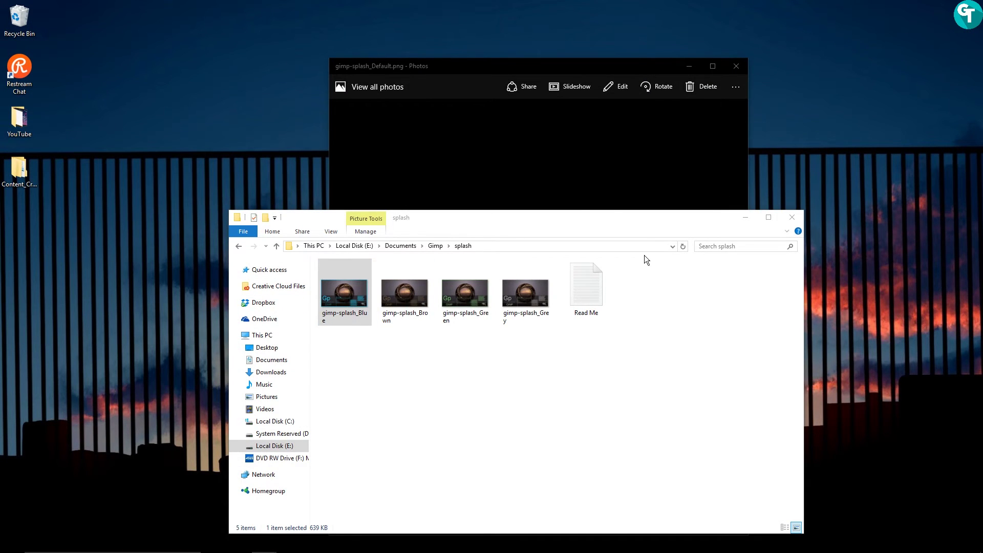
Minimize the splash folder window and bring up the GimpTOOTS website in the browser
left_click(741, 216)
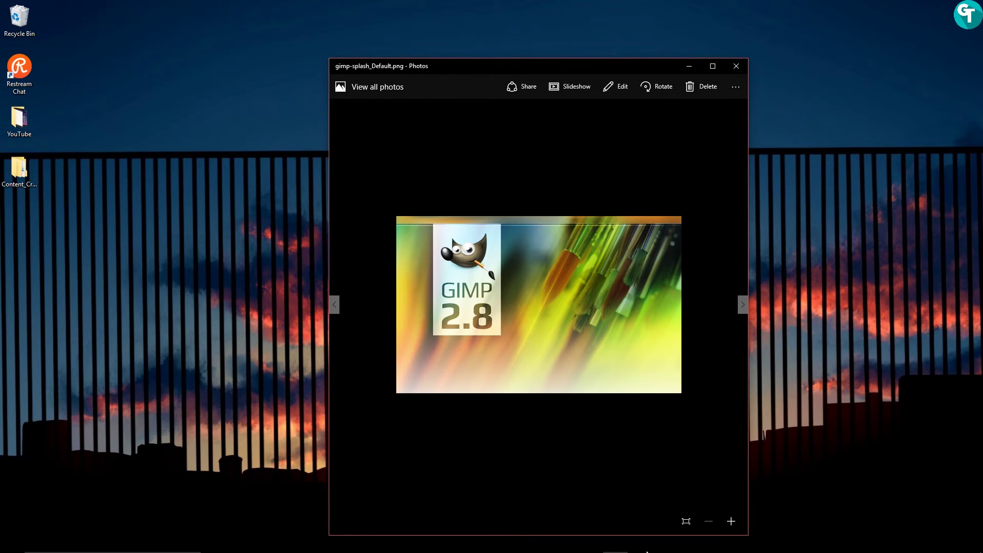
mouse_move(615, 545)
left_click(515, 543)
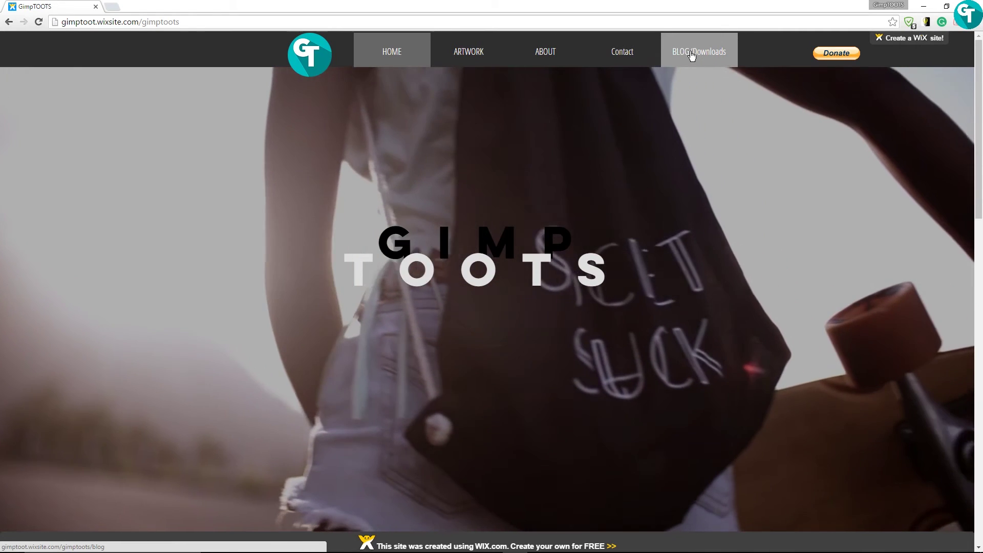
Go to the GimpTOOTS BLOG/Downloads page
left_click(691, 55)
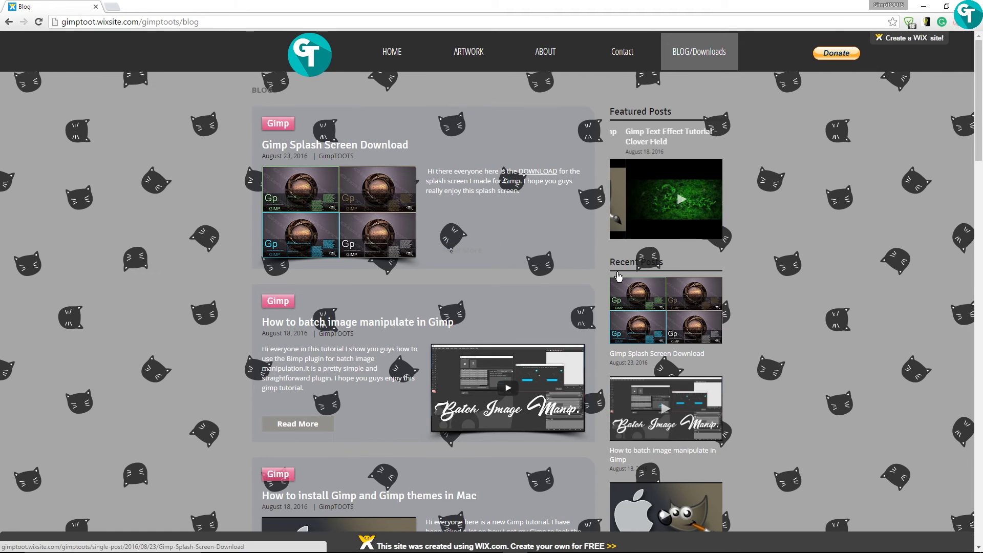
Open the Gimp Splash Screen Download post and scroll through its splash previews and splash (1).zip link
left_click(465, 249)
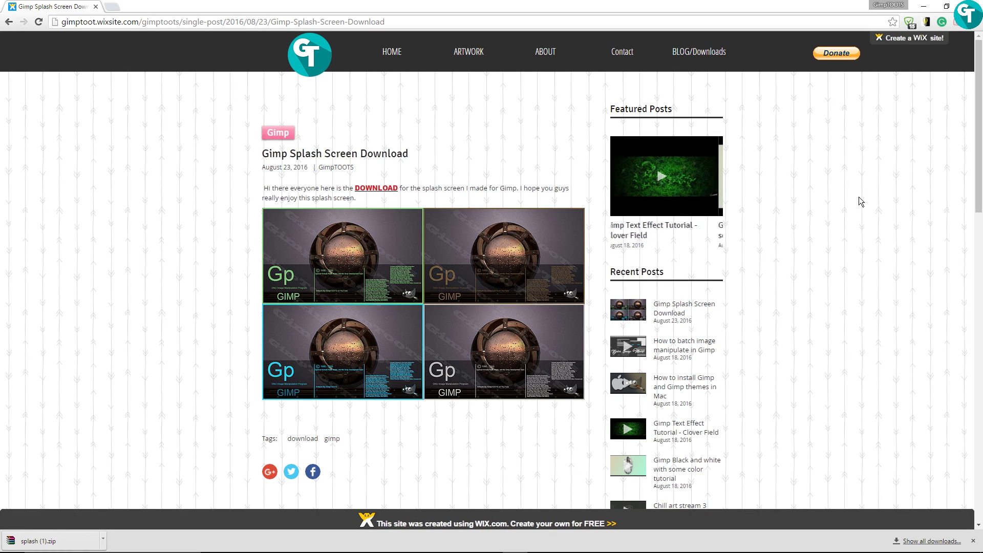
scroll(859, 197, "down", 2)
scroll(844, 207, "up", 2)
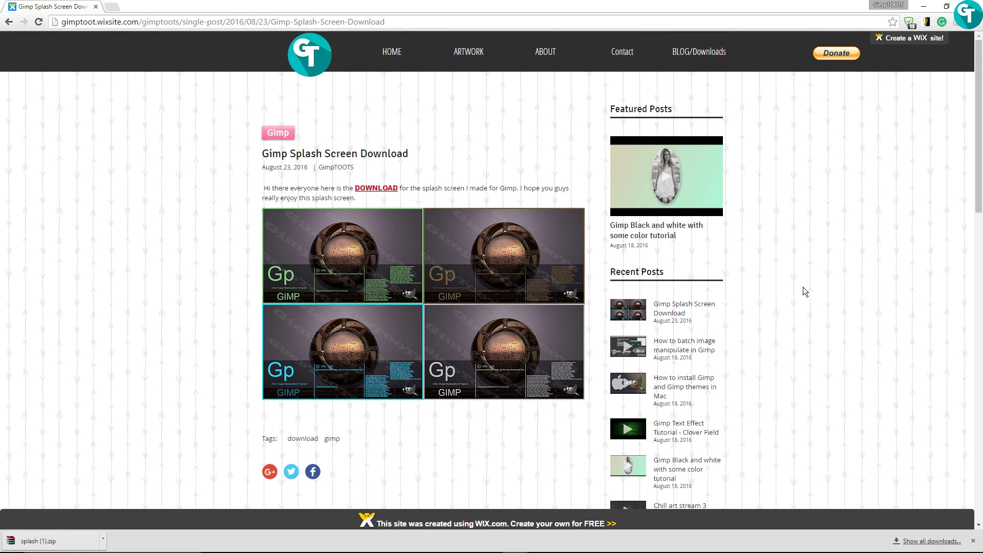